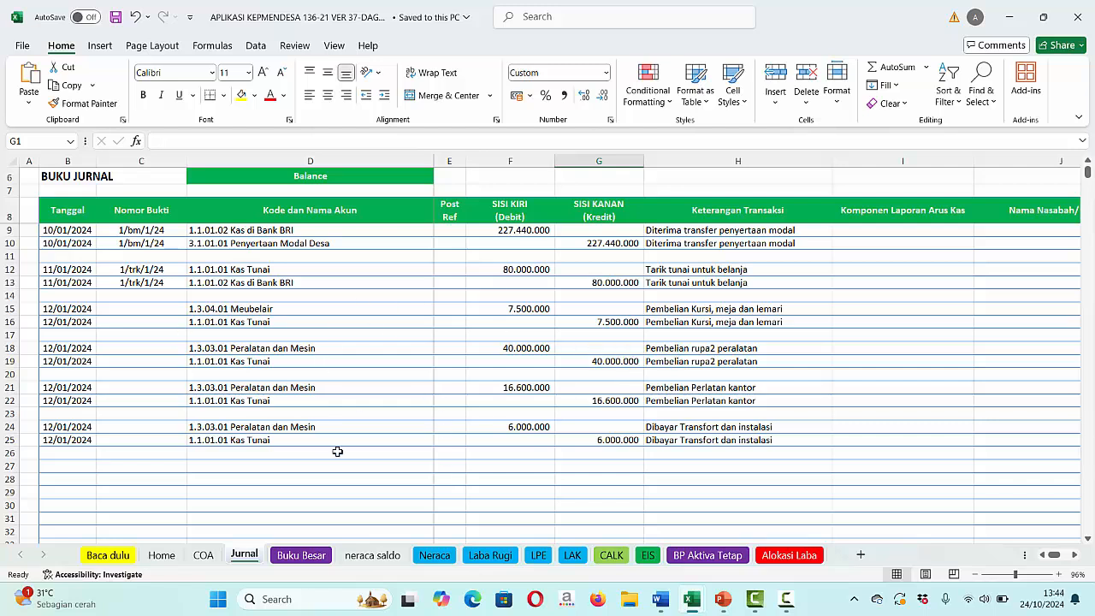
# Examine the Neraca sheet's 2024 balances from current assets down to total liabilities and equity.
pyautogui.click(435, 557)
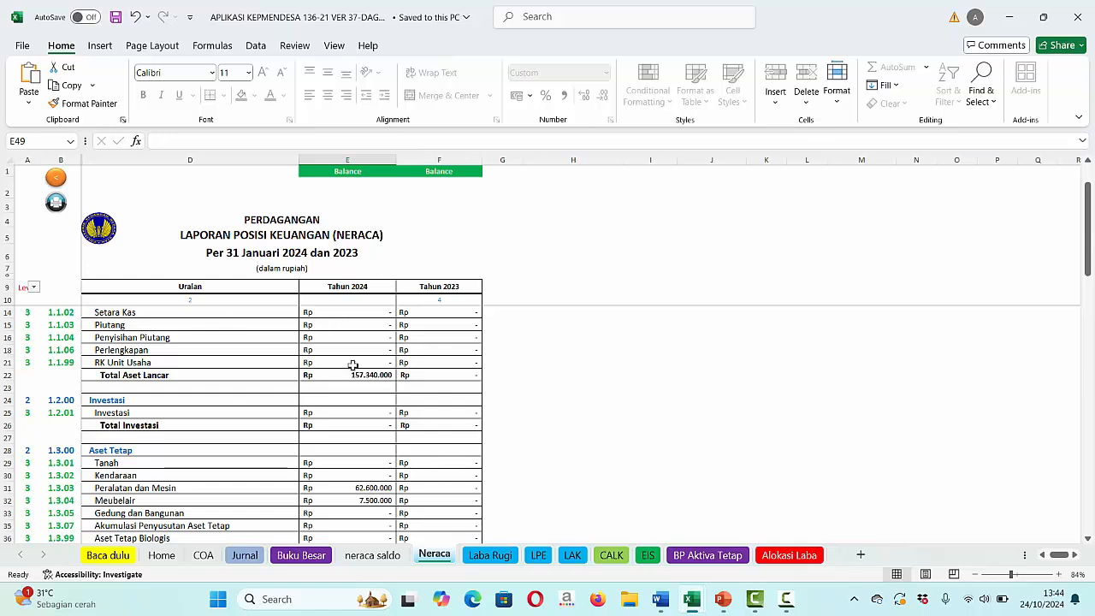
pyautogui.click(361, 402)
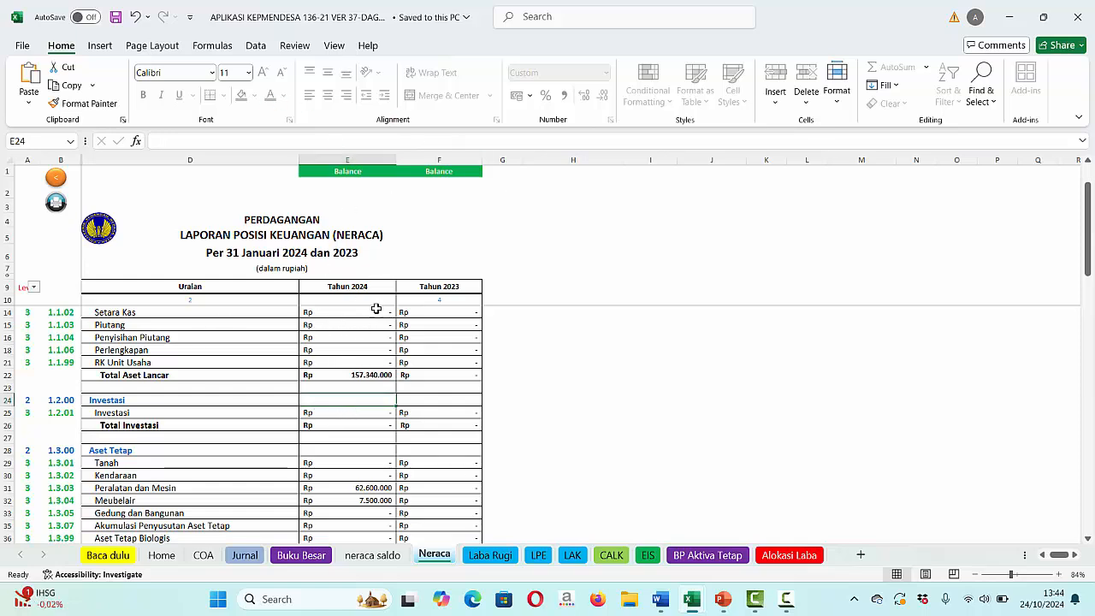
pyautogui.click(354, 386)
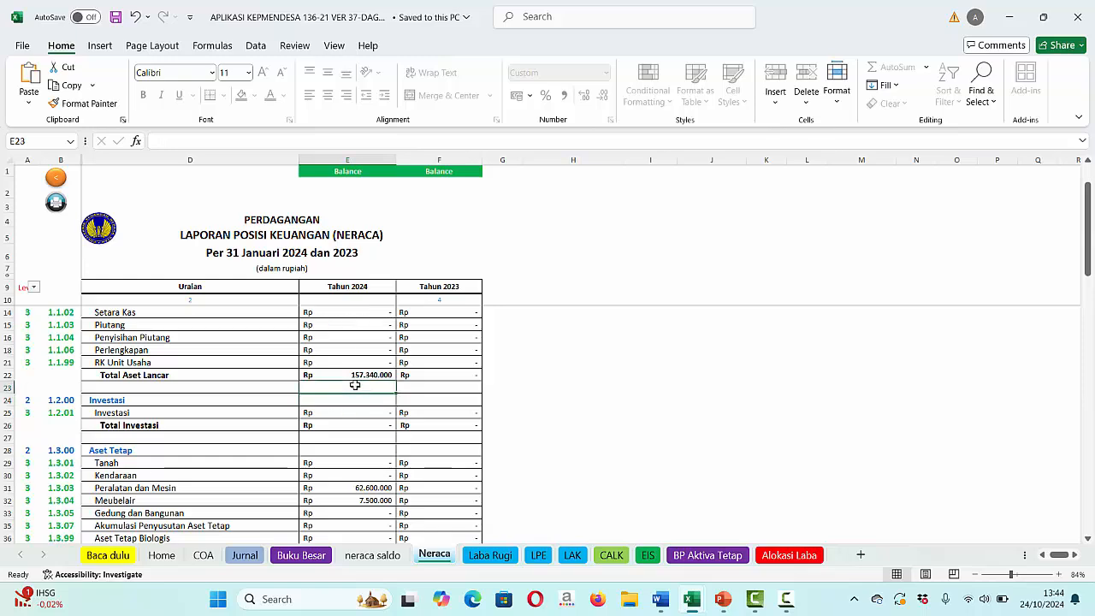
pyautogui.press('Down')
pyautogui.press('Down')
pyautogui.press('Down')
pyautogui.press('Down')
pyautogui.press('Down')
pyautogui.press('Down')
pyautogui.press('Down')
pyautogui.press('Down')
pyautogui.press('Down')
pyautogui.press('Down')
pyautogui.press('Down')
pyautogui.press('Down')
pyautogui.press('Down')
pyautogui.press('Down')
pyautogui.press('Down')
pyautogui.press('Down')
pyautogui.press('Down')
pyautogui.press('Down')
pyautogui.press('Down')
pyautogui.press('Down')
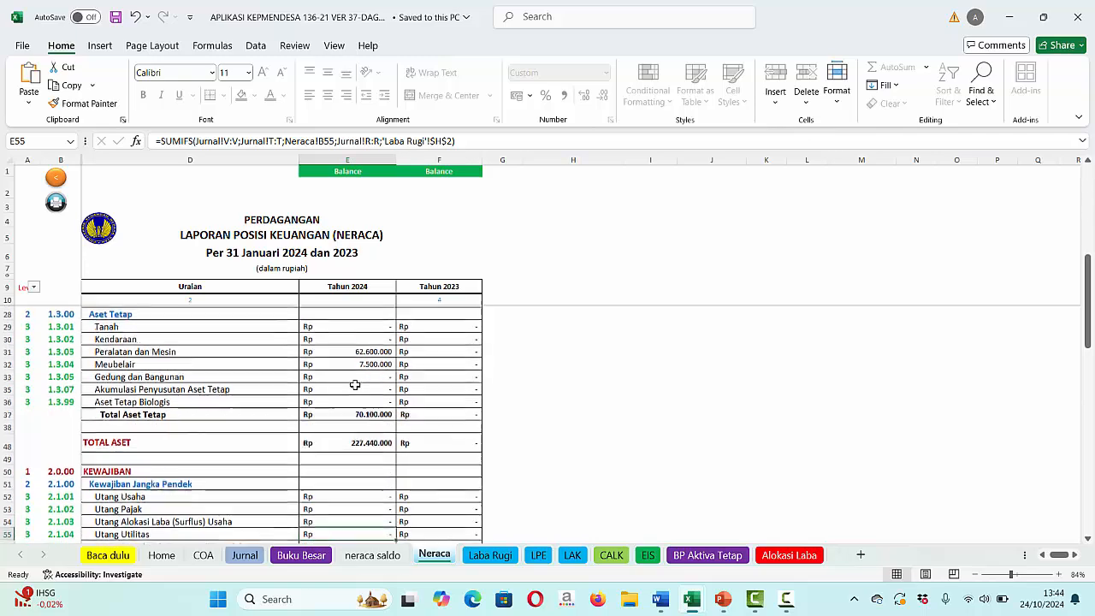
pyautogui.press('Down')
pyautogui.press('Down')
pyautogui.press('Down')
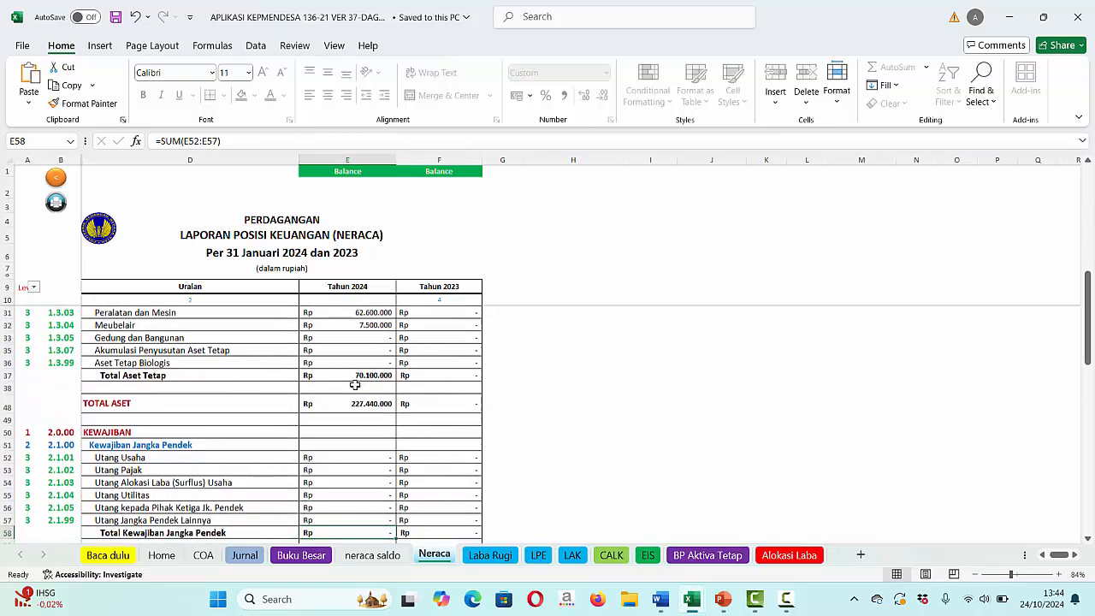
pyautogui.press('Down')
pyautogui.press('Down')
pyautogui.press('Down')
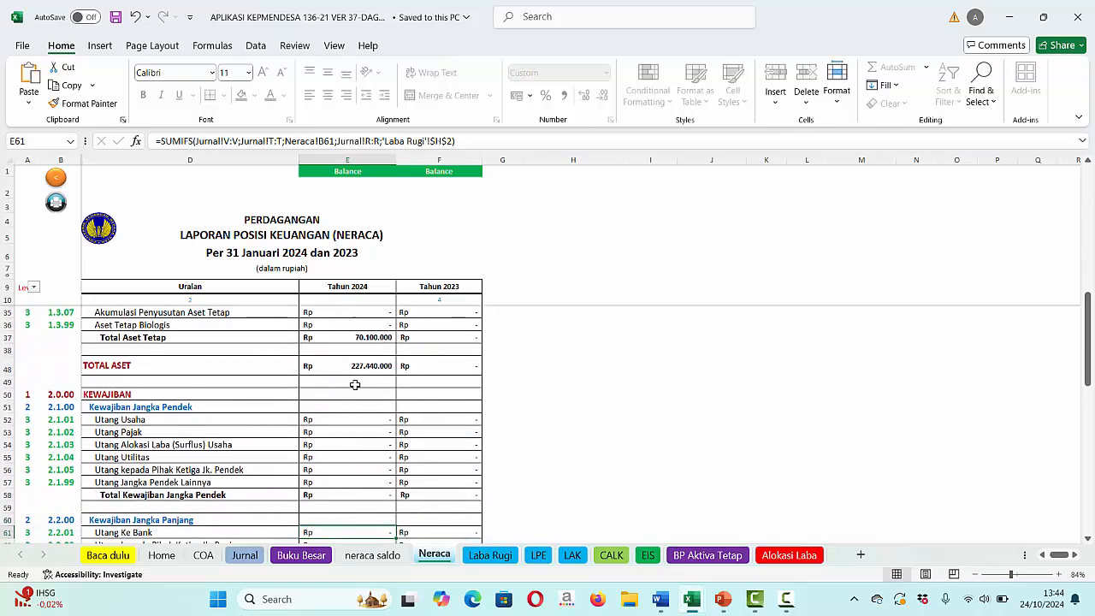
pyautogui.press('Down')
pyautogui.press('Down')
pyautogui.press('Down')
pyautogui.press('Down')
pyautogui.press('Down')
pyautogui.press('Down')
pyautogui.press('Down')
pyautogui.press('Down')
pyautogui.press('Down')
pyautogui.press('Down')
pyautogui.press('Down')
pyautogui.press('Down')
pyautogui.press('Down')
pyautogui.press('Down')
pyautogui.press('Down')
pyautogui.press('Down')
pyautogui.press('Down')
pyautogui.press('Down')
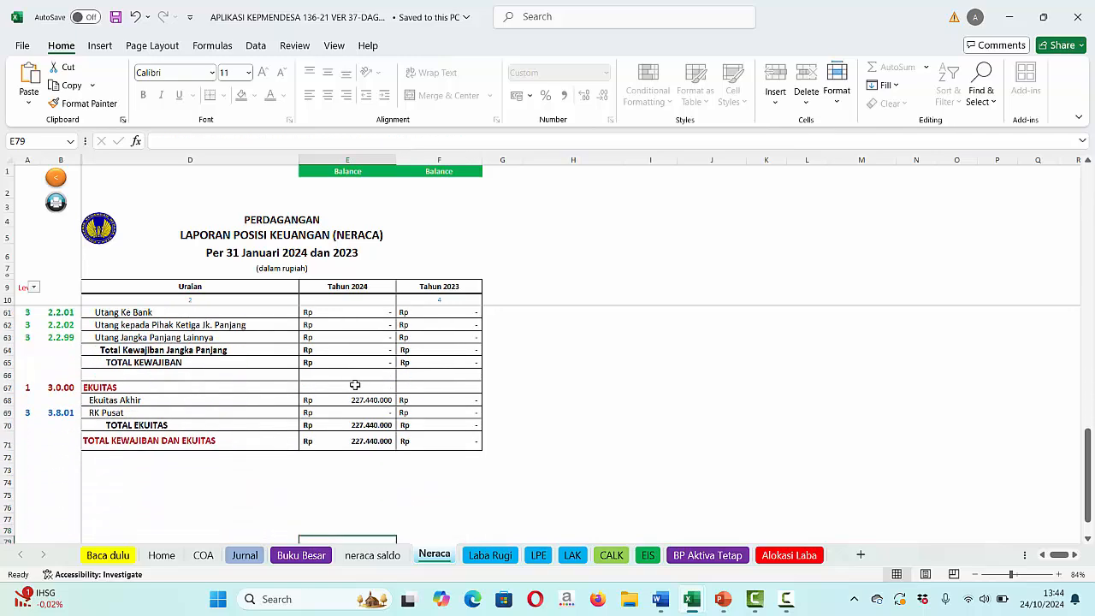
pyautogui.press('Up')
pyautogui.press('Up')
pyautogui.press('Up')
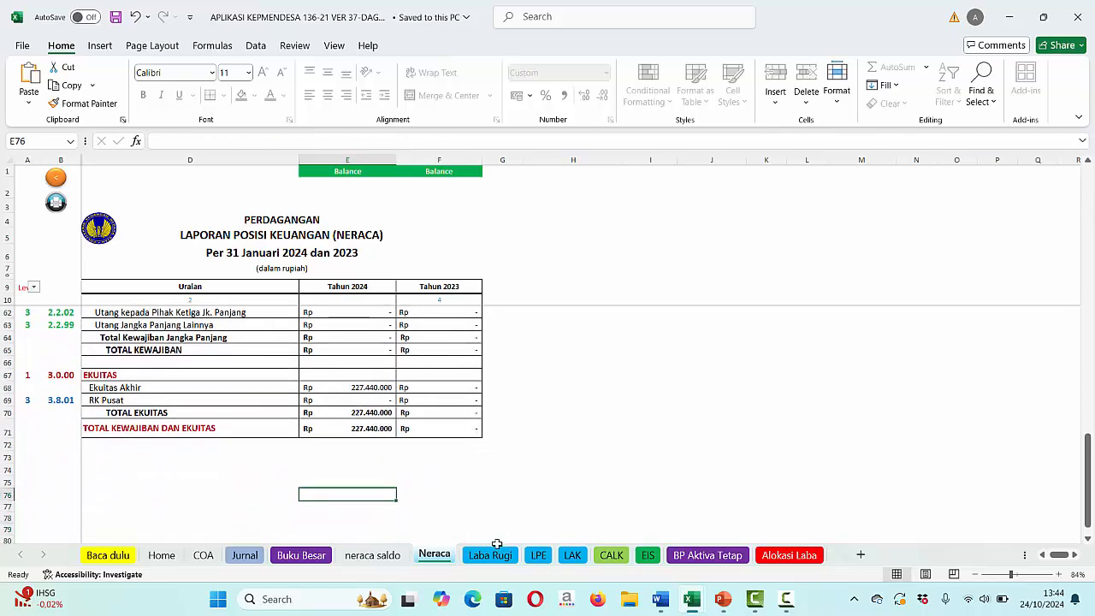
# Review the Laba Rugi income statement and the LPE statement of changes in equity.
pyautogui.click(490, 556)
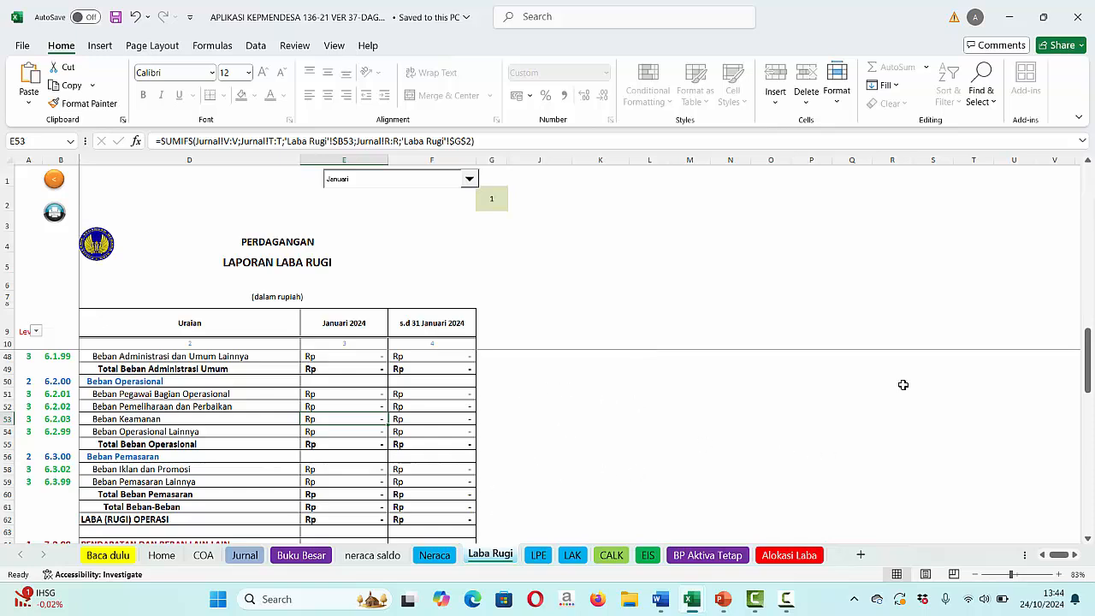
pyautogui.moveTo(1090, 364); pyautogui.dragTo(1085, 258)
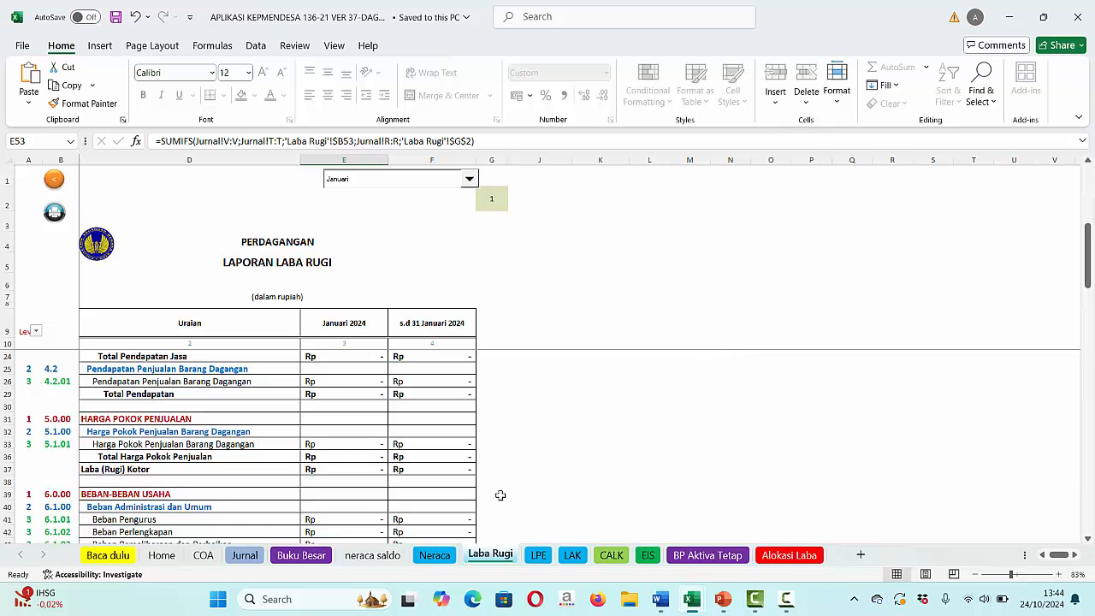
pyautogui.click(538, 555)
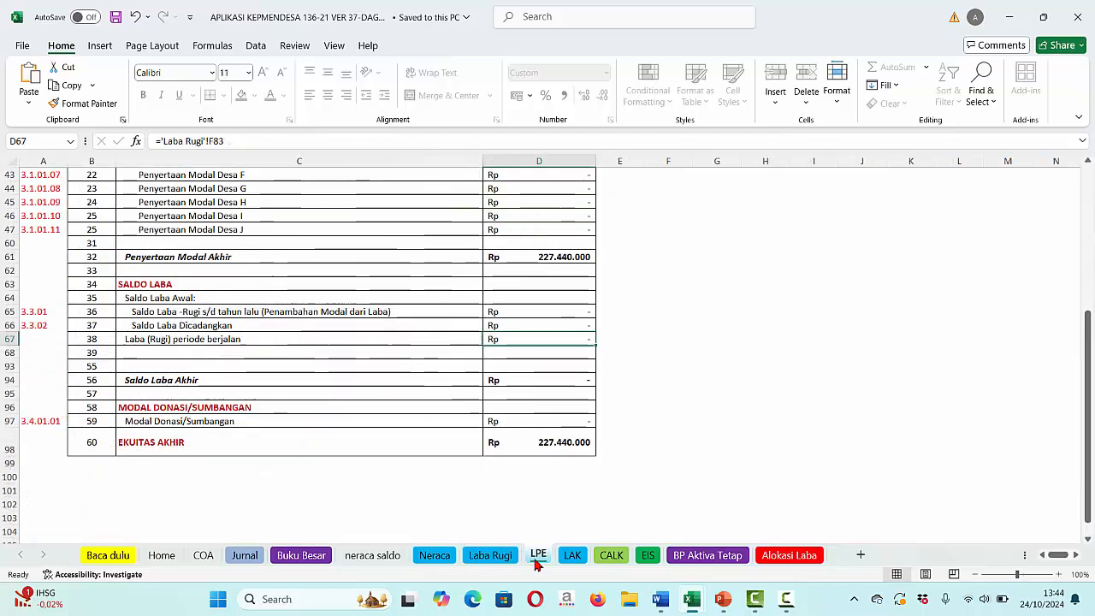
pyautogui.moveTo(1087, 389); pyautogui.dragTo(1086, 391)
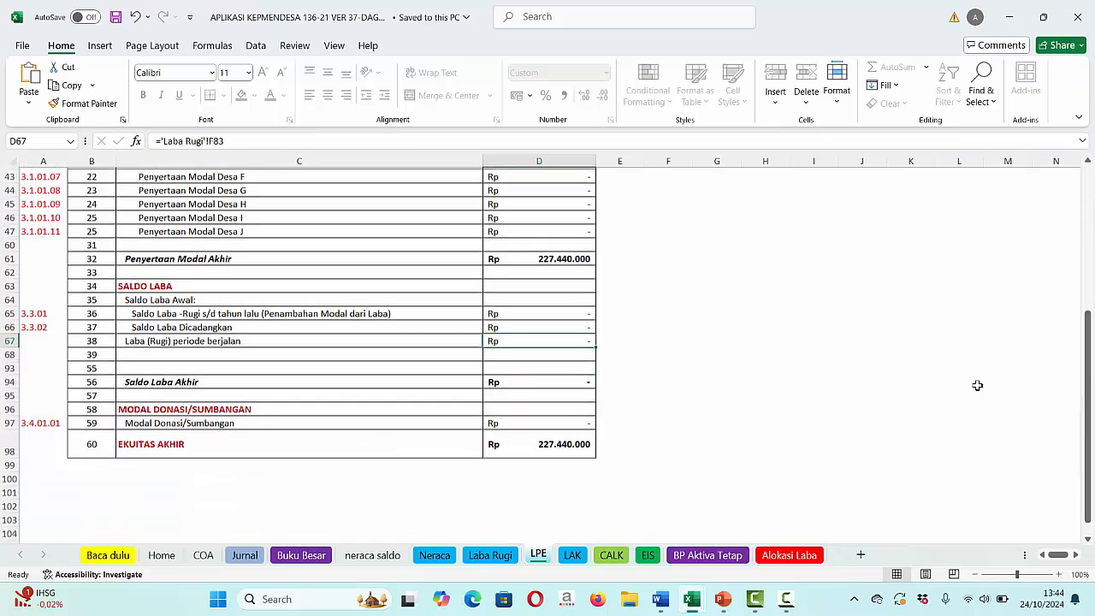
# Check the LAK cash flow report, from the ending cash balance back to the operating activities section.
pyautogui.click(575, 556)
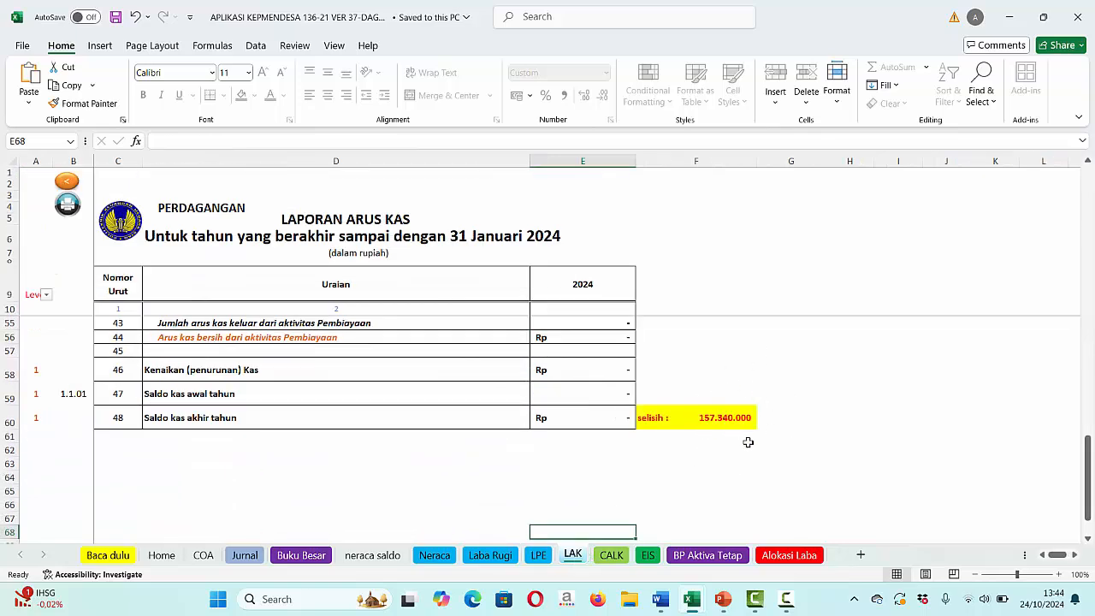
pyautogui.moveTo(1087, 470); pyautogui.dragTo(1089, 195)
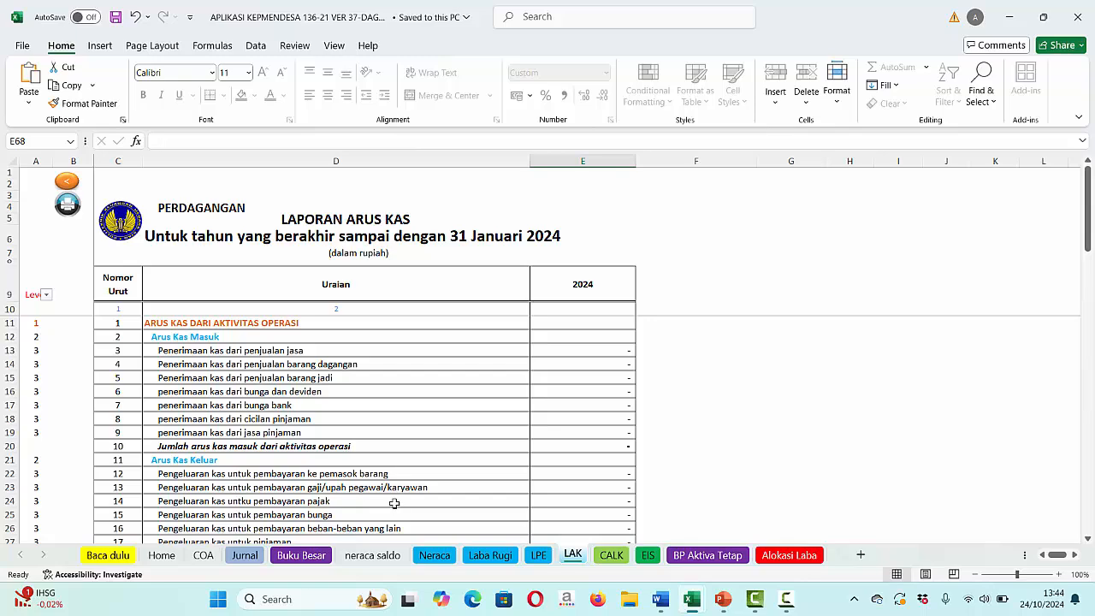
# Review the Jurnal sheet's capital transfer and cash withdrawal entries in rows 9 to 13, including accounts and descriptions.
pyautogui.click(246, 557)
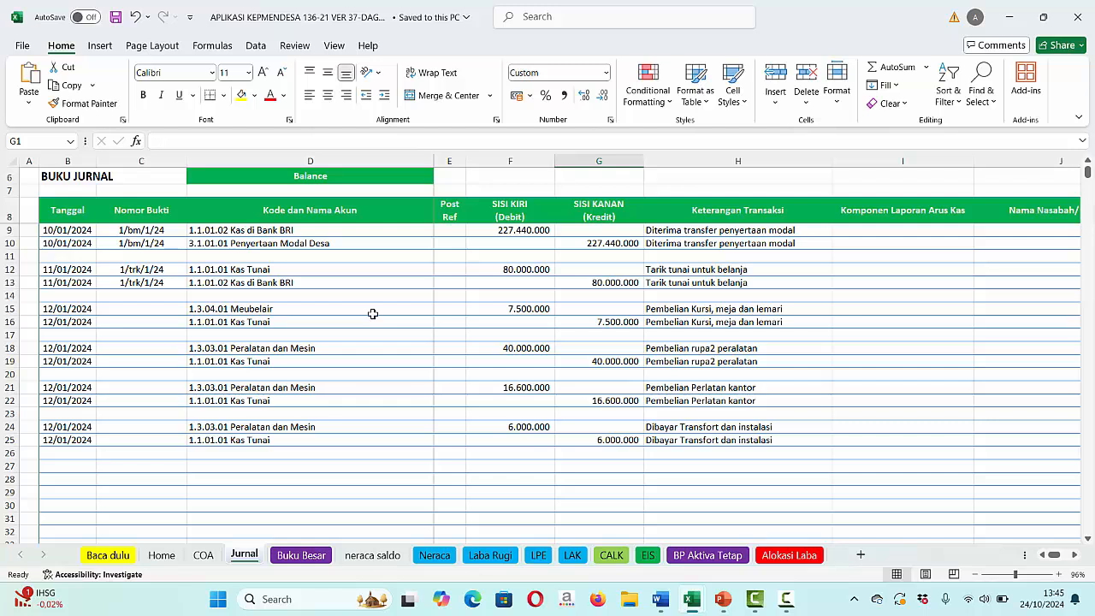
pyautogui.click(268, 232)
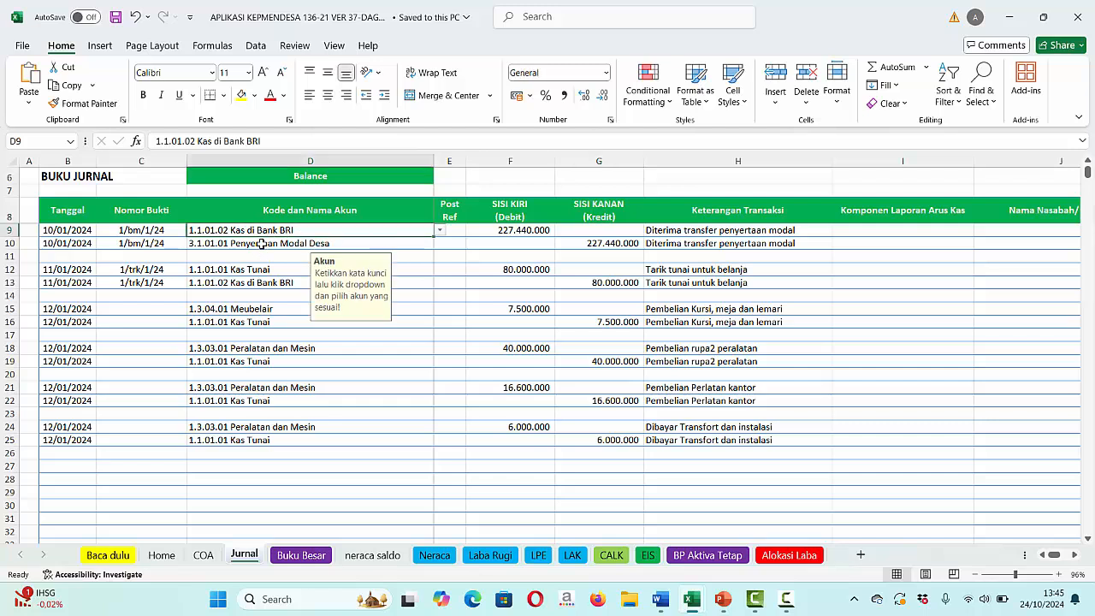
pyautogui.click(261, 244)
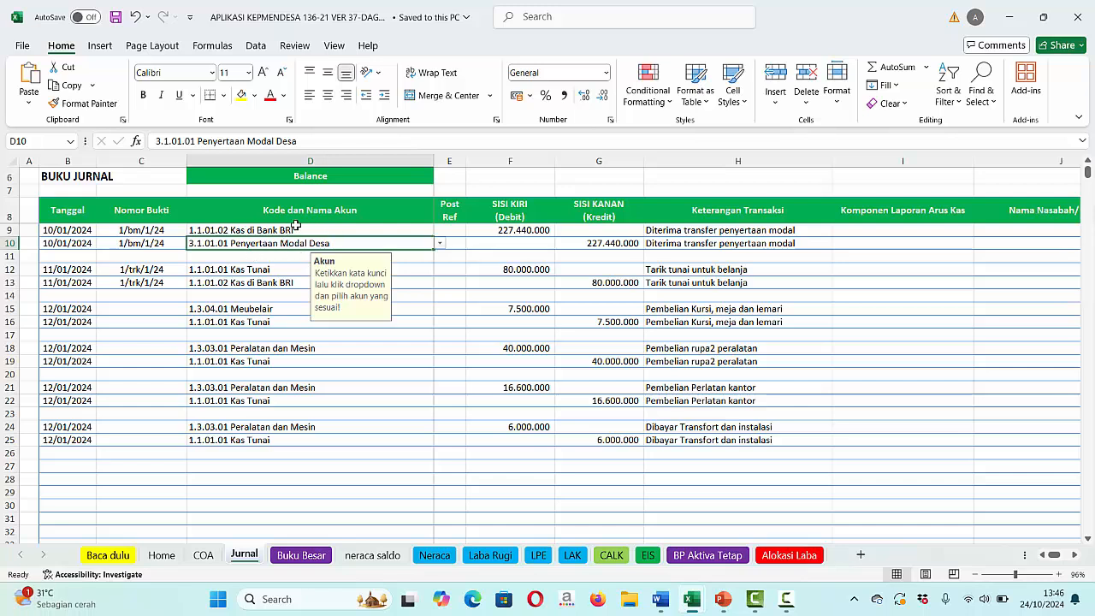
pyautogui.click(242, 274)
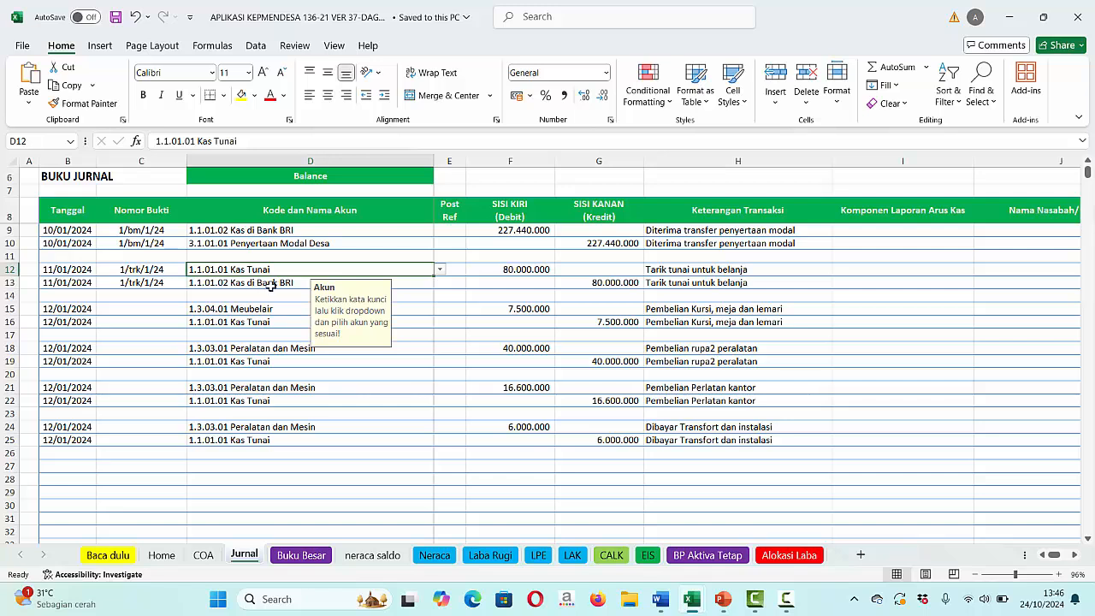
pyautogui.click(263, 284)
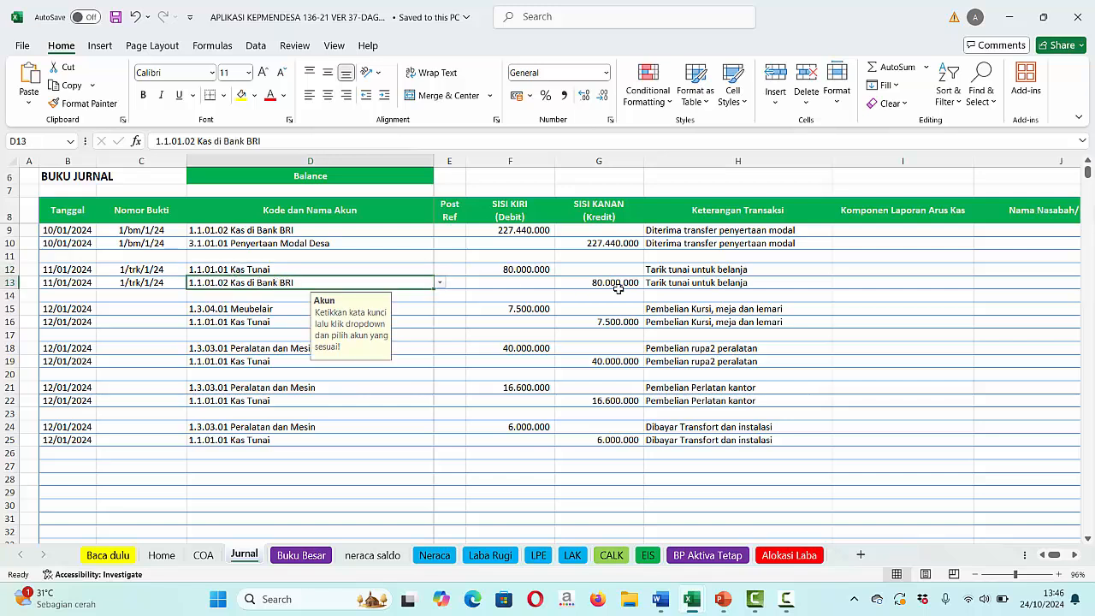
pyautogui.click(686, 269)
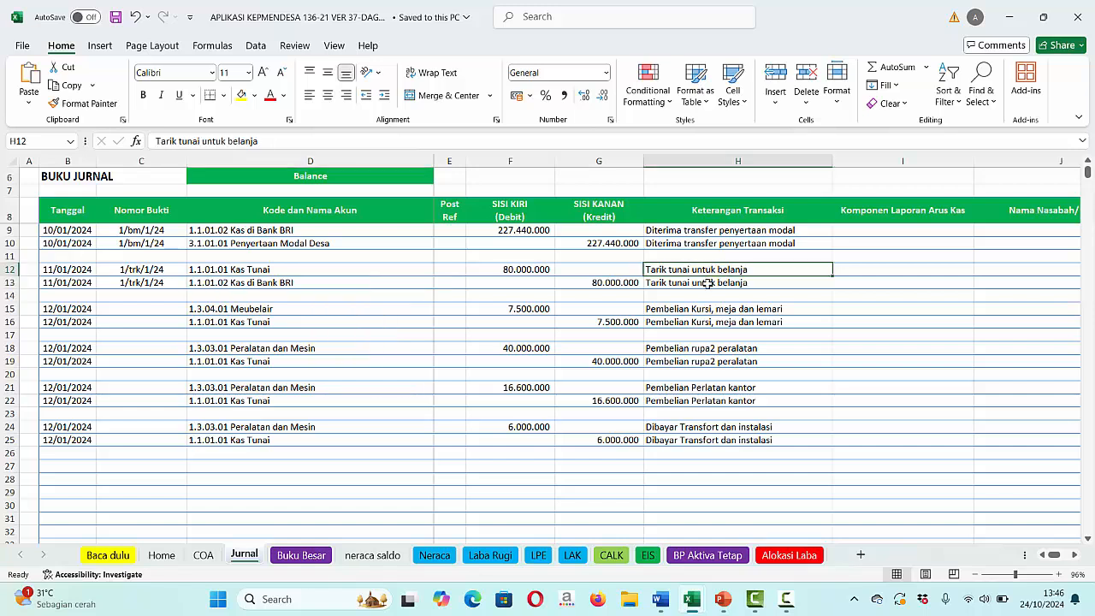
pyautogui.click(721, 281)
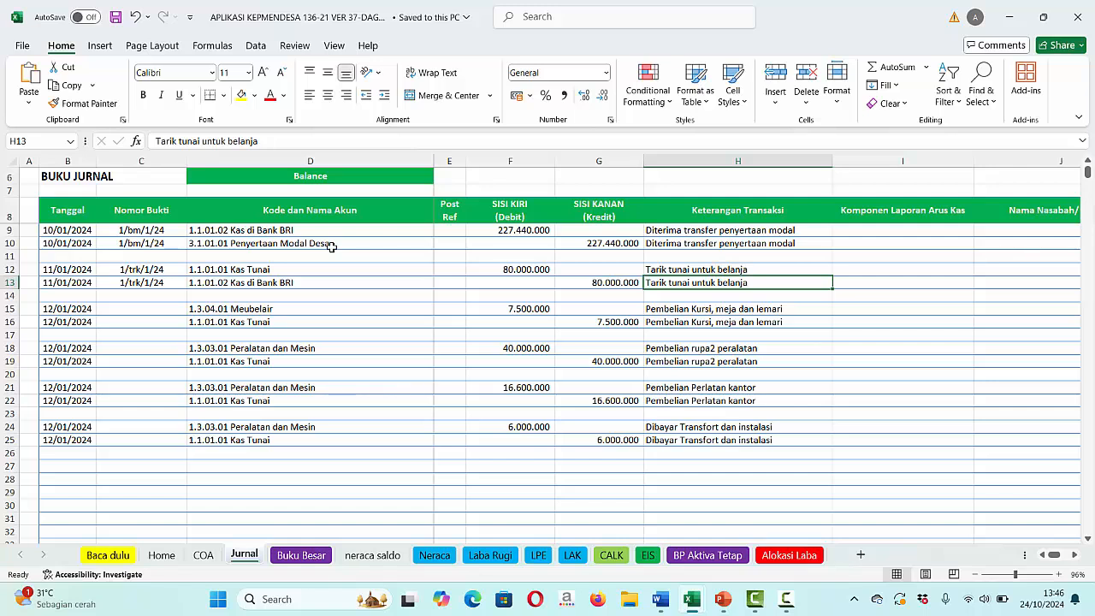
# Set the cash flow component in I9 to Kas_Masuk_Pendanaan, refined to "Penerimaan kas dari penyertaan modal desa".
pyautogui.click(268, 233)
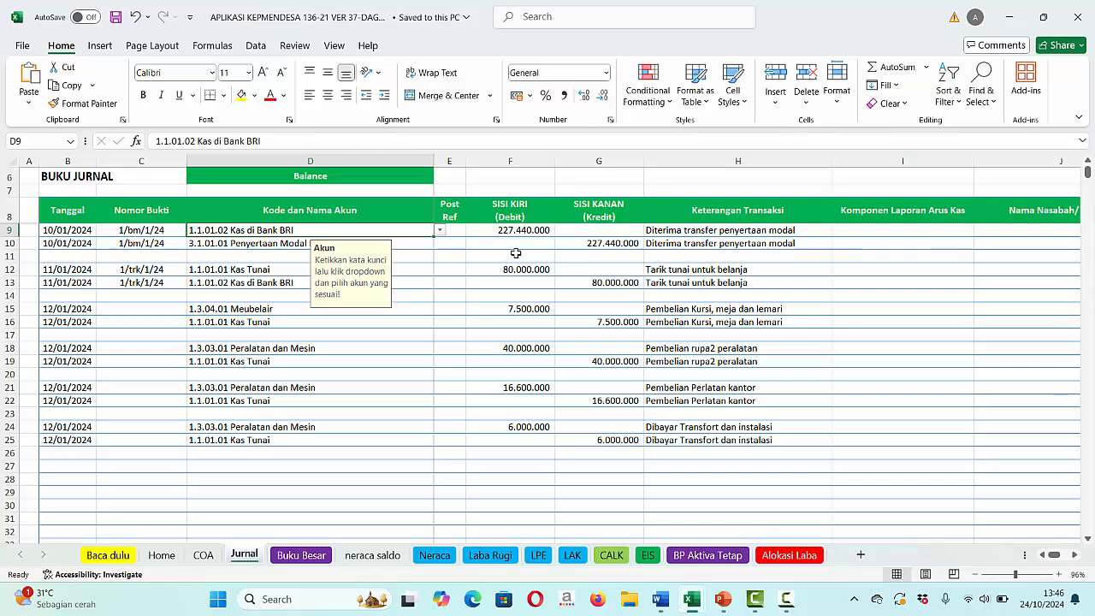
pyautogui.click(918, 232)
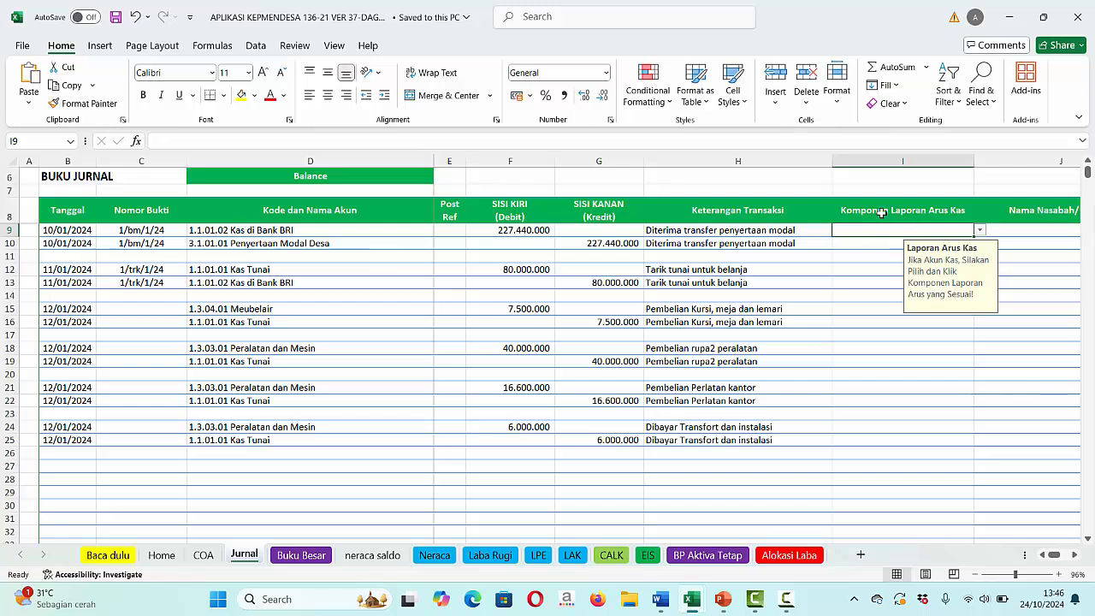
pyautogui.click(980, 231)
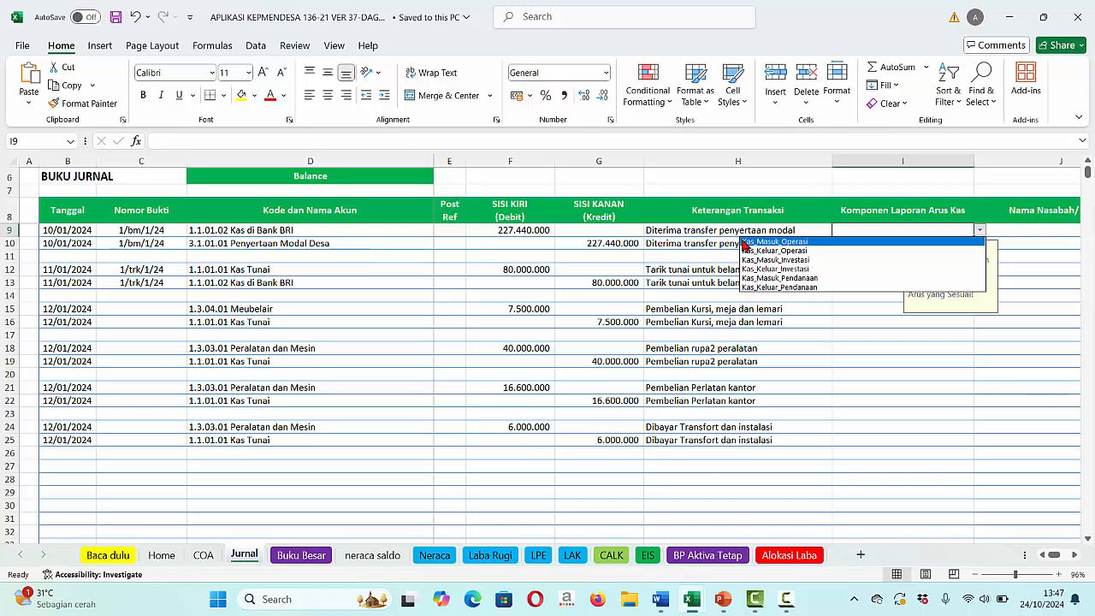
pyautogui.click(798, 278)
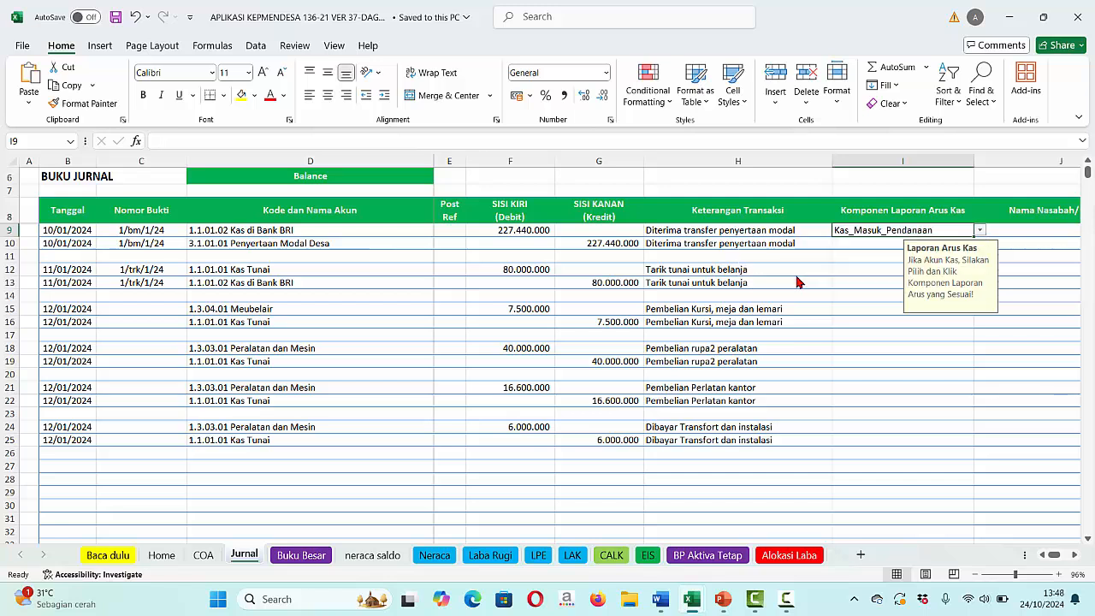
pyautogui.click(979, 232)
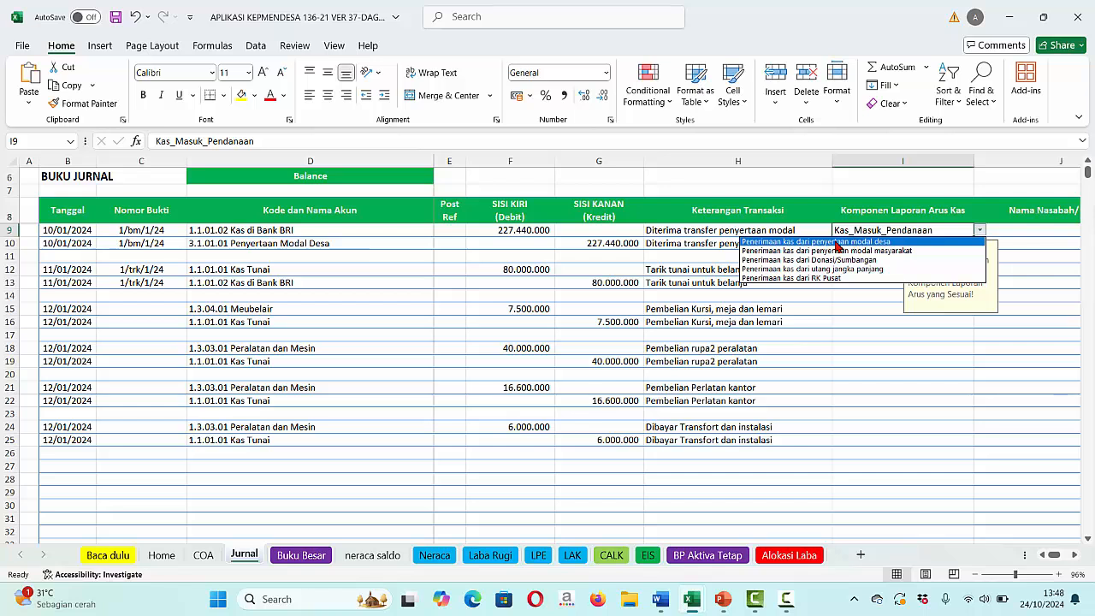
pyautogui.click(837, 242)
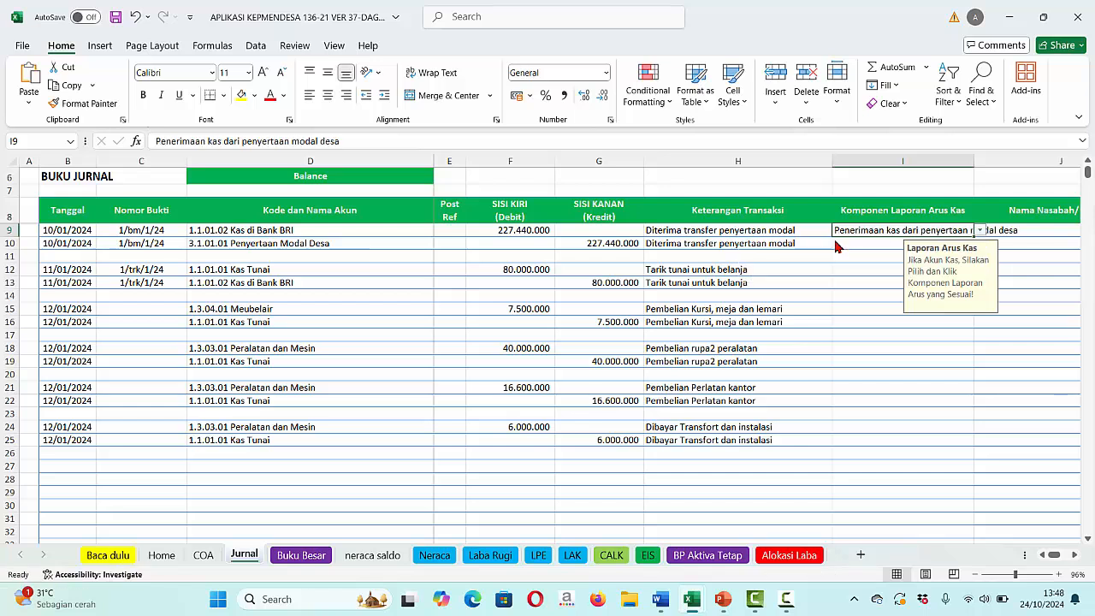
# Check the LAK report down to the ending cash balance and its difference cell.
pyautogui.click(573, 557)
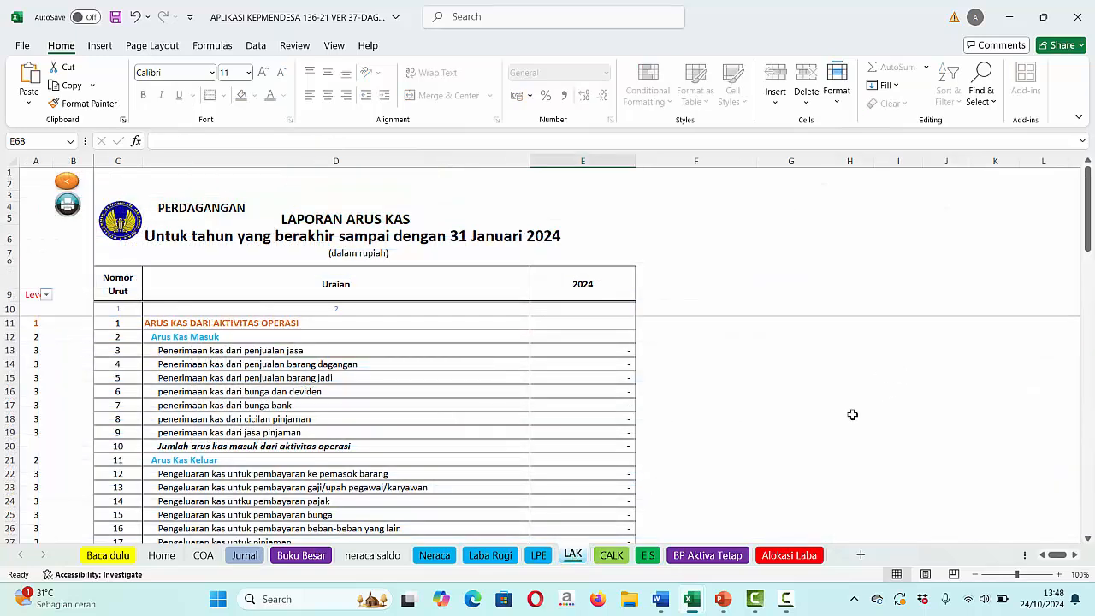
pyautogui.click(852, 415)
pyautogui.press('Down')
pyautogui.press('Down')
pyautogui.press('Down')
pyautogui.press('Down')
pyautogui.press('Down')
pyautogui.press('Down')
pyautogui.press('Down')
pyautogui.press('Down')
pyautogui.press('Down')
pyautogui.press('Down')
pyautogui.press('Down')
pyautogui.press('Down')
pyautogui.press('Down')
pyautogui.press('Down')
pyautogui.press('Down')
pyautogui.press('Down')
pyautogui.press('Down')
pyautogui.press('Down')
pyautogui.press('Down')
pyautogui.press('Down')
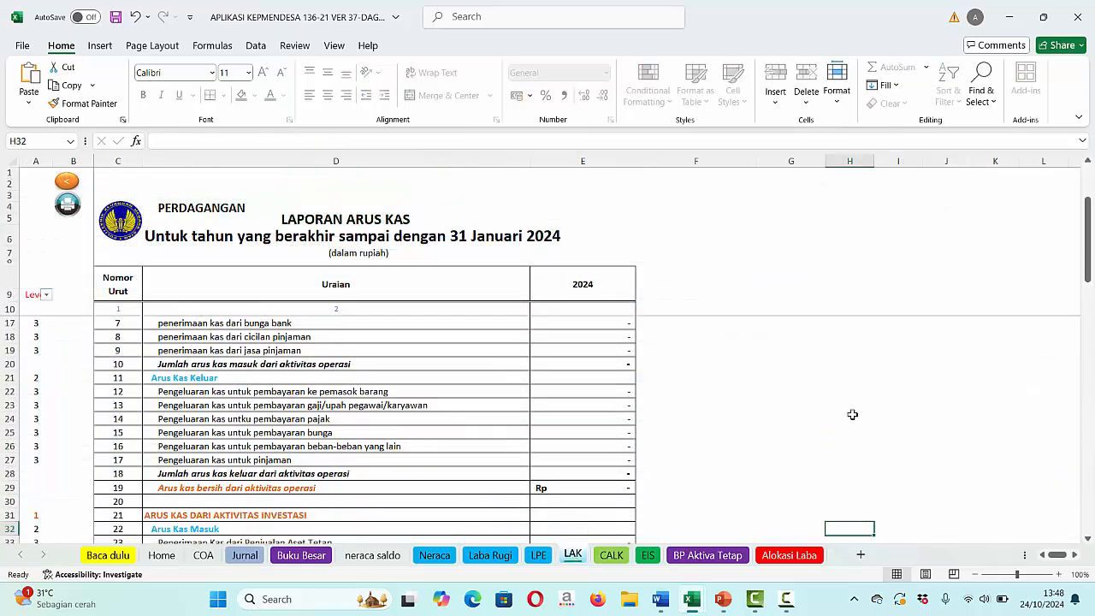
pyautogui.press('Down')
pyautogui.press('Down')
pyautogui.press('Down')
pyautogui.press('Down')
pyautogui.press('Down')
pyautogui.press('Down')
pyautogui.press('Down')
pyautogui.press('Down')
pyautogui.press('Down')
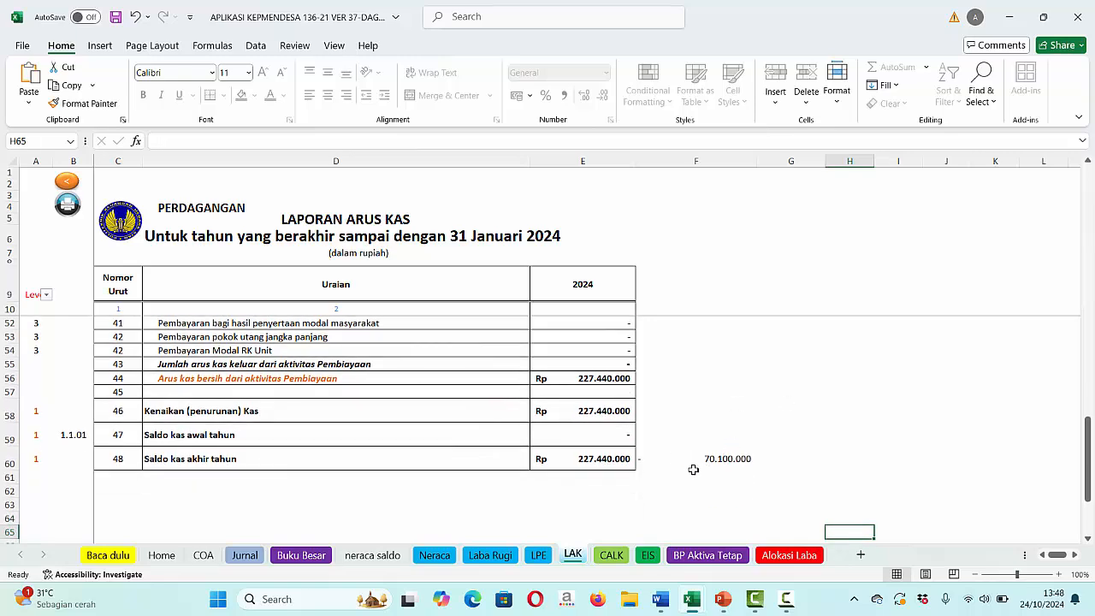
# Clear the cash flow component in I9 of the Jurnal sheet and recheck the LAK report's ending cash balance.
pyautogui.click(244, 555)
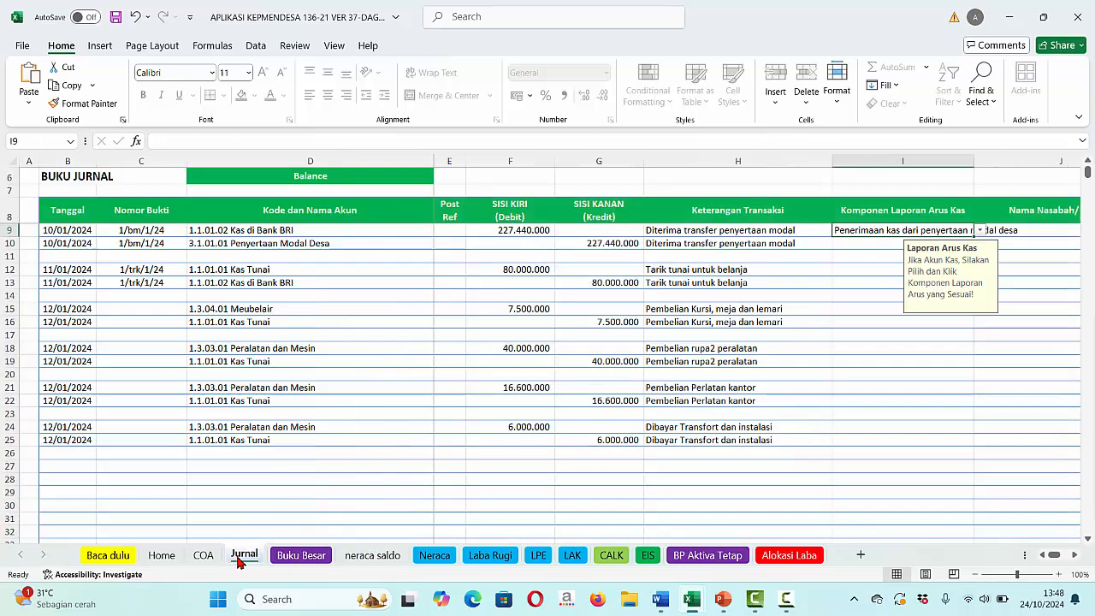
pyautogui.press('Delete')
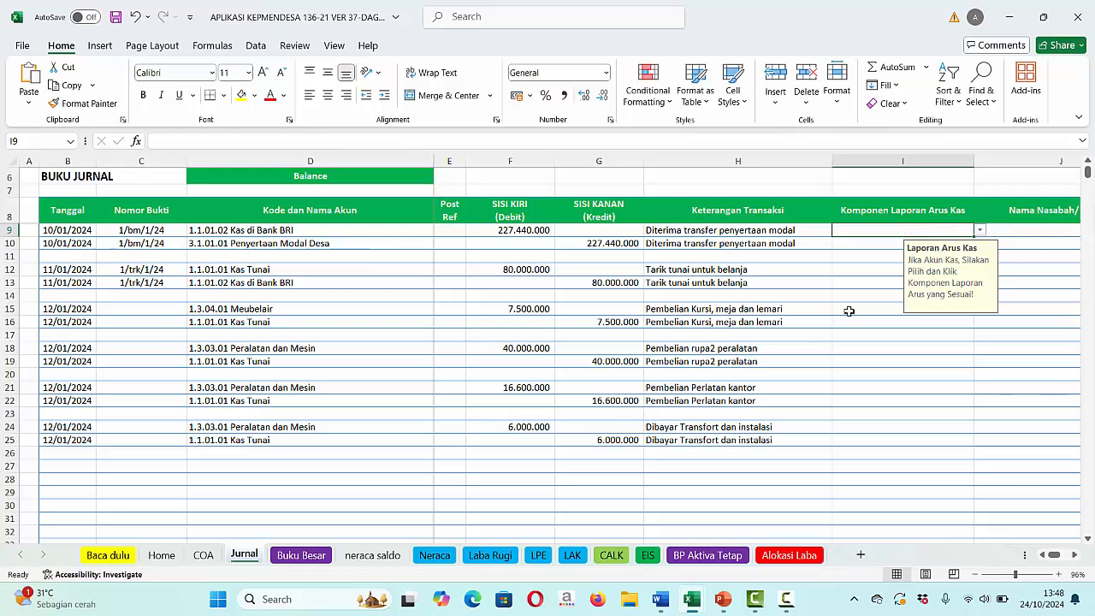
pyautogui.click(573, 555)
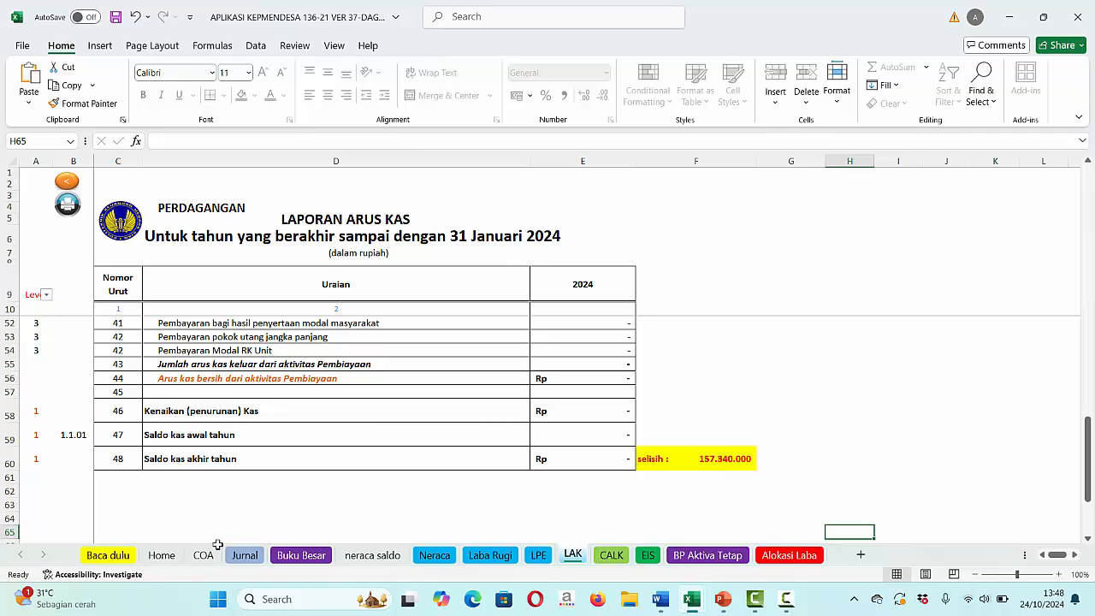
# Try Kas_Masuk_Operasi with "Penerimaan kas dari penjualan jasa" as the cash flow component in I9 of the Jurnal sheet, and clear it again.
pyautogui.click(244, 555)
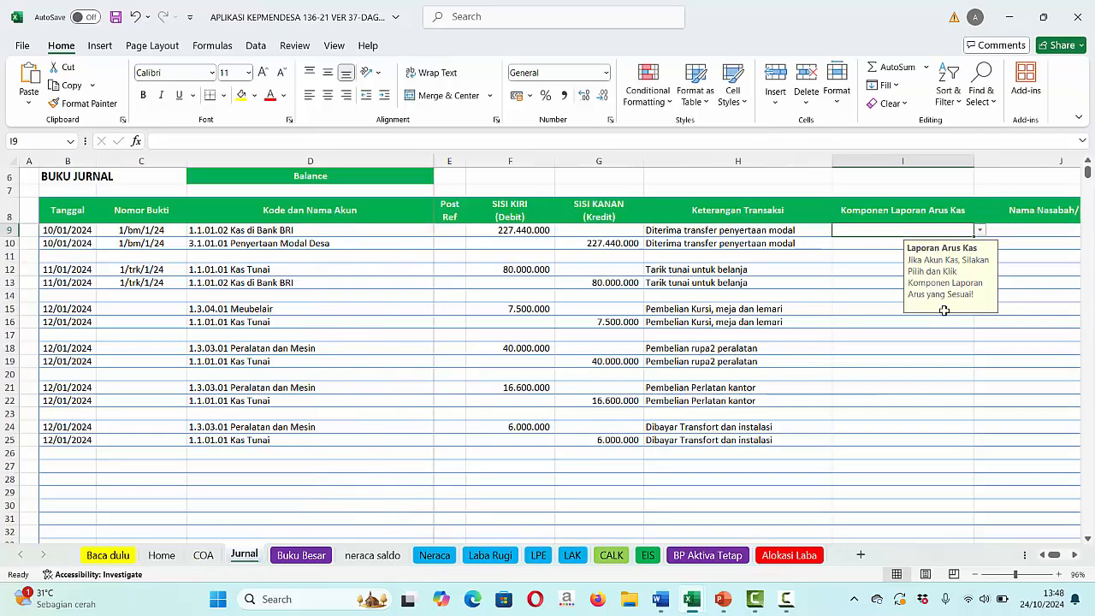
pyautogui.click(982, 236)
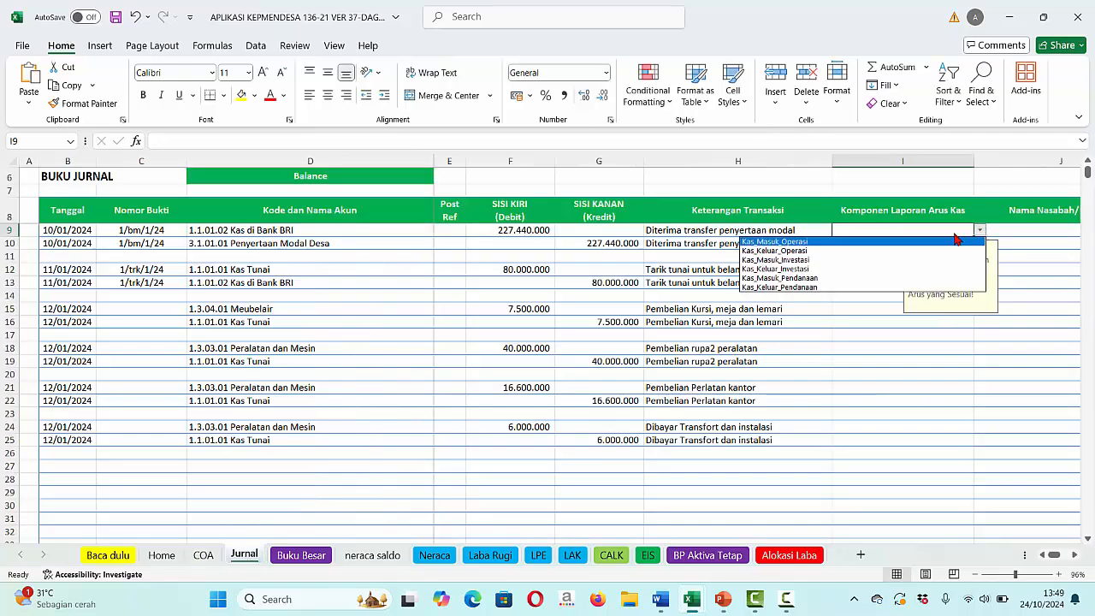
pyautogui.click(801, 243)
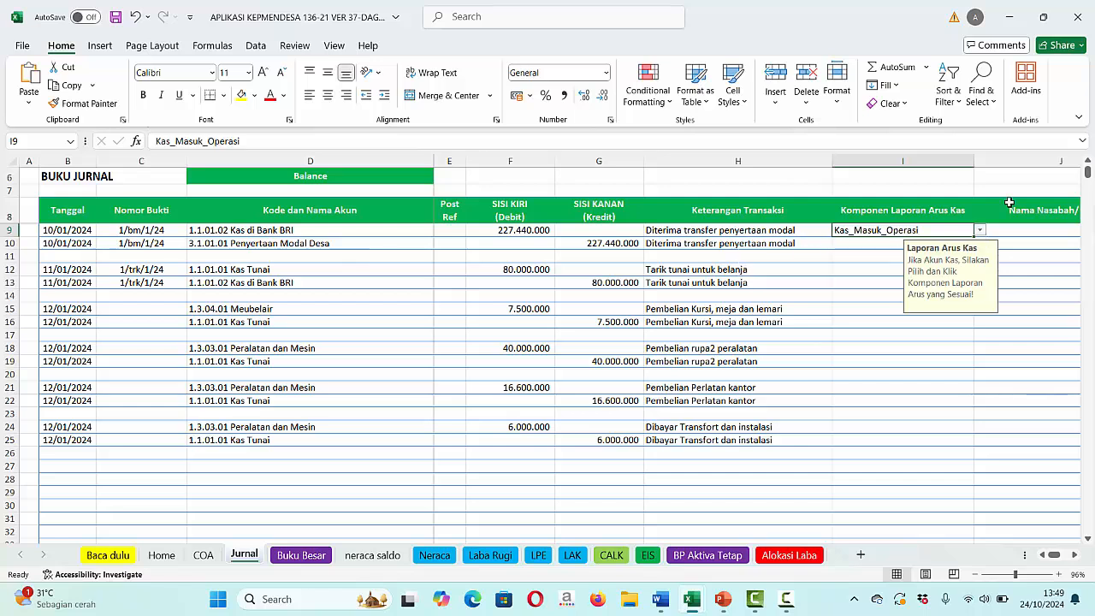
pyautogui.click(980, 231)
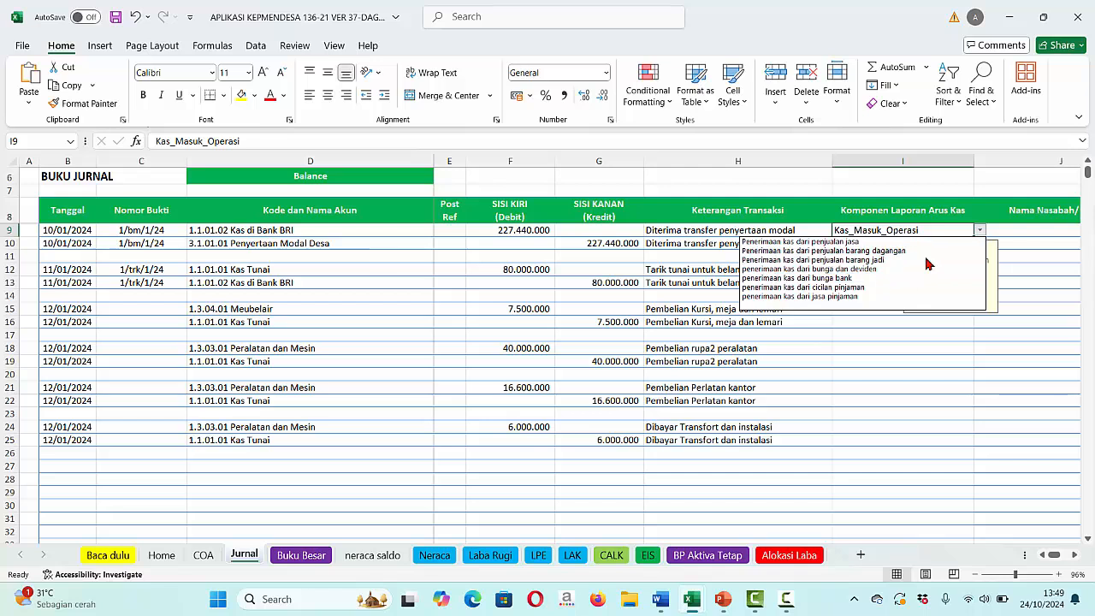
pyautogui.click(862, 249)
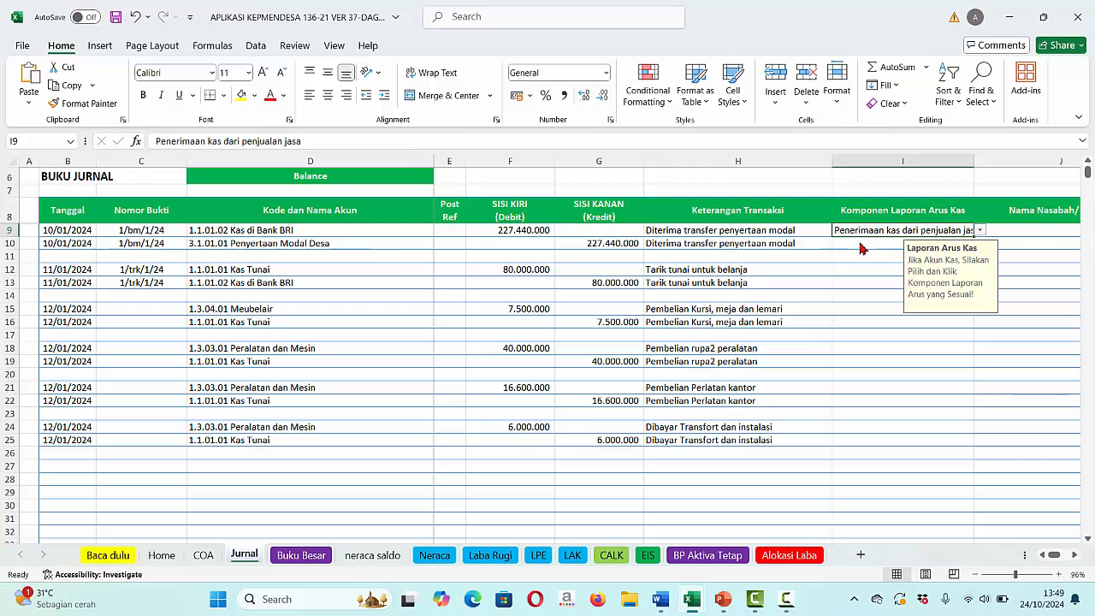
pyautogui.press('Delete')
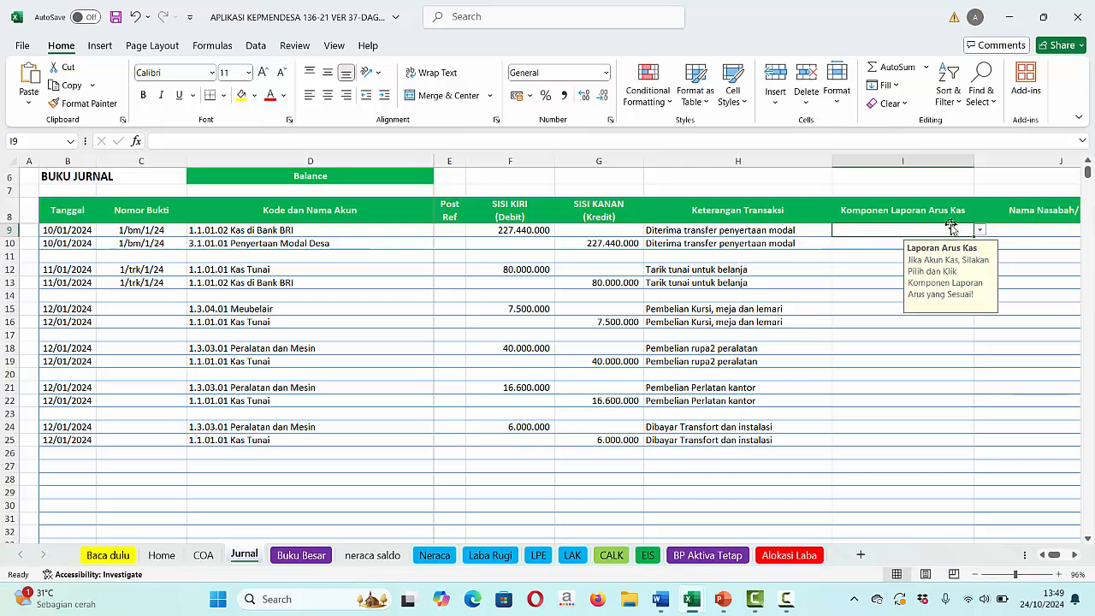
# Set the cash flow component in I9 to Kas_Masuk_Pendanaan, narrowed down to "Penerimaan kas dari penyertaan modal desa".
pyautogui.click(981, 231)
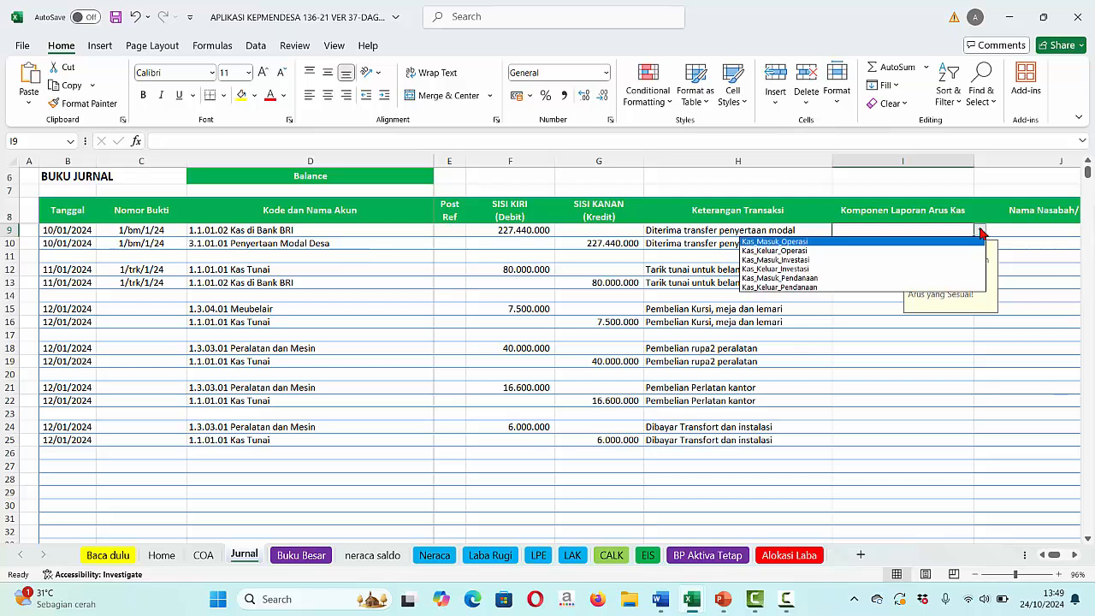
pyautogui.click(820, 279)
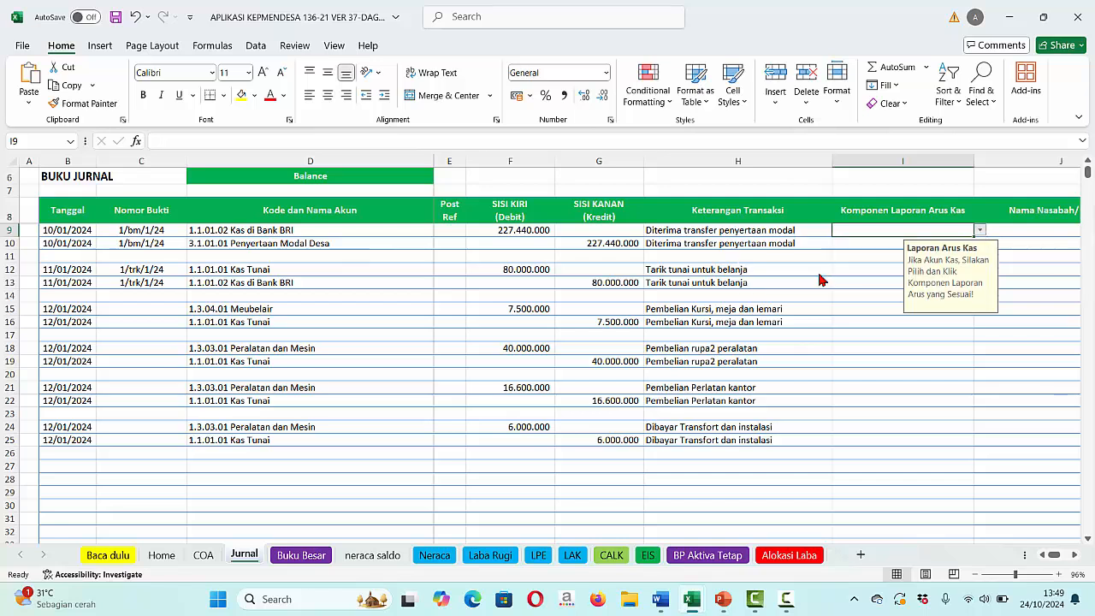
pyautogui.click(981, 231)
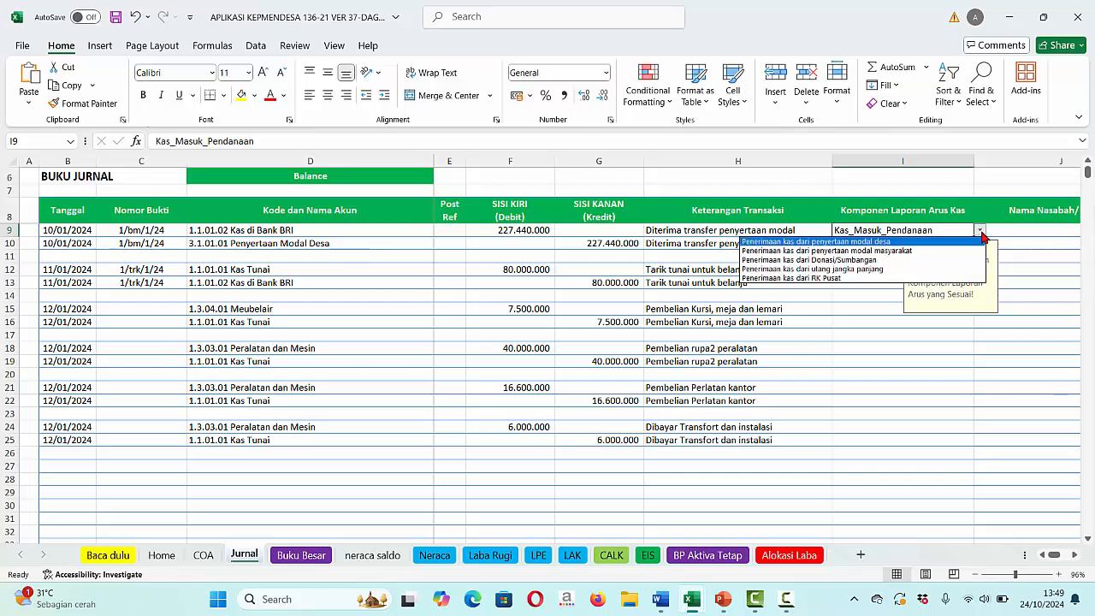
pyautogui.click(894, 244)
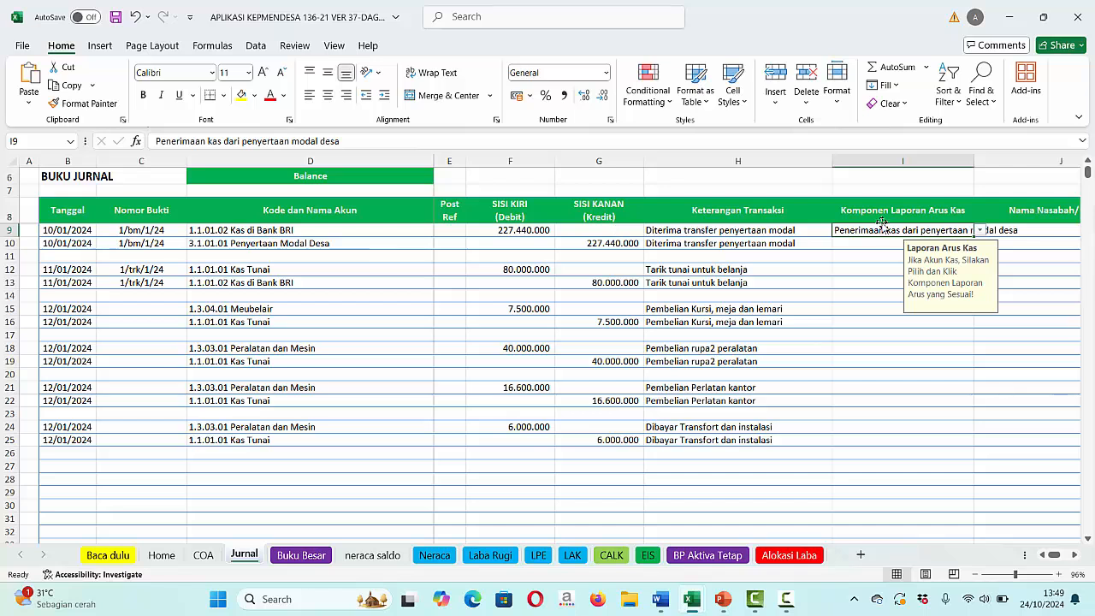
# Copy the cash flow component from I9 into I10 on the Penyertaan Modal Desa row.
pyautogui.click(860, 246)
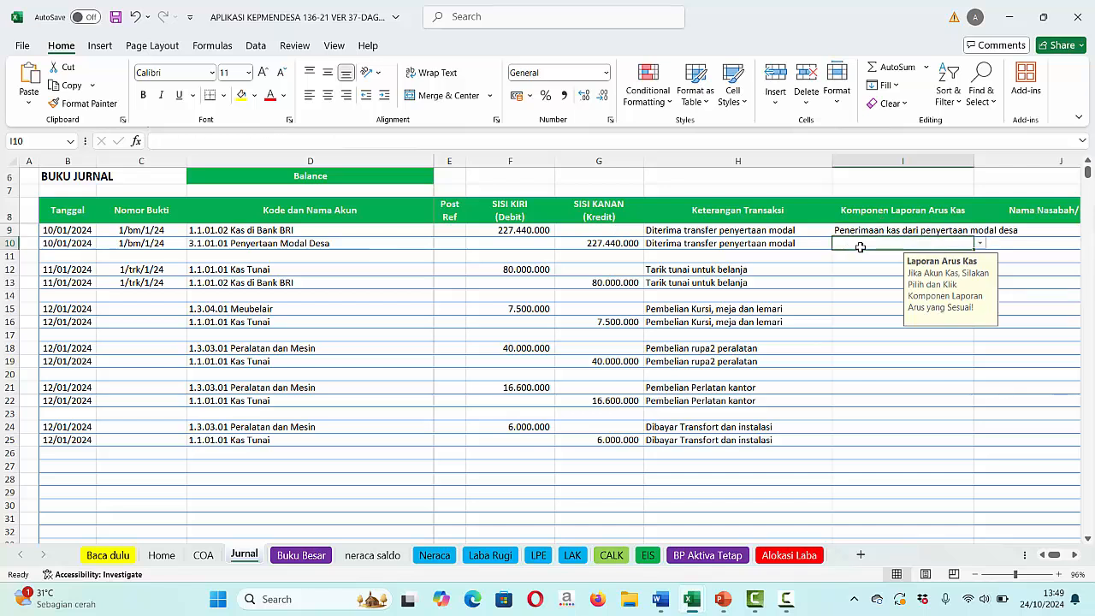
pyautogui.press('Up')
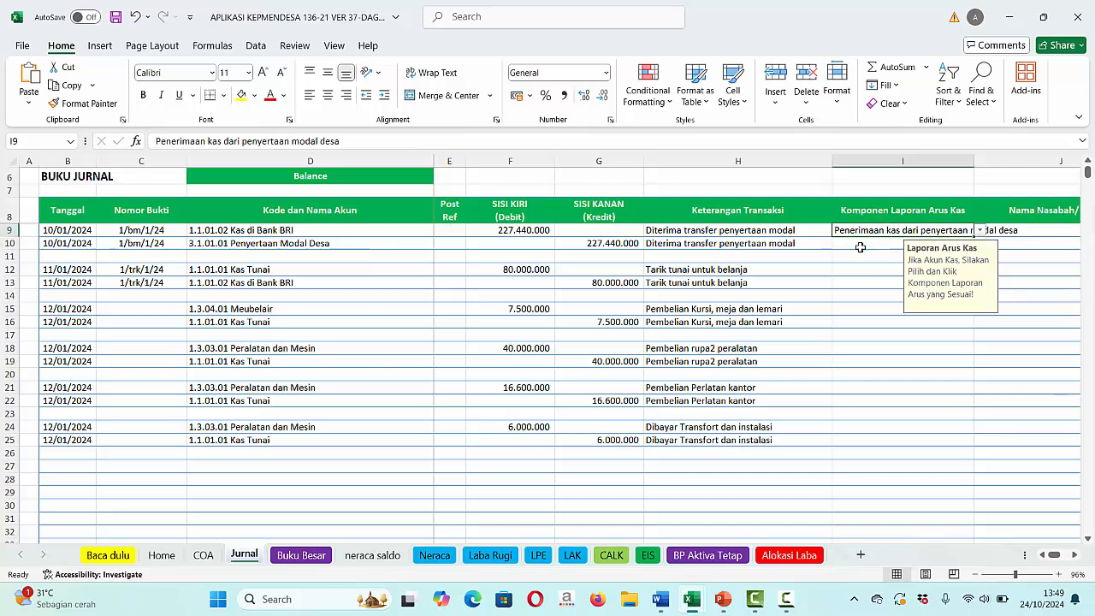
pyautogui.hotkey('ctrl', 'c')
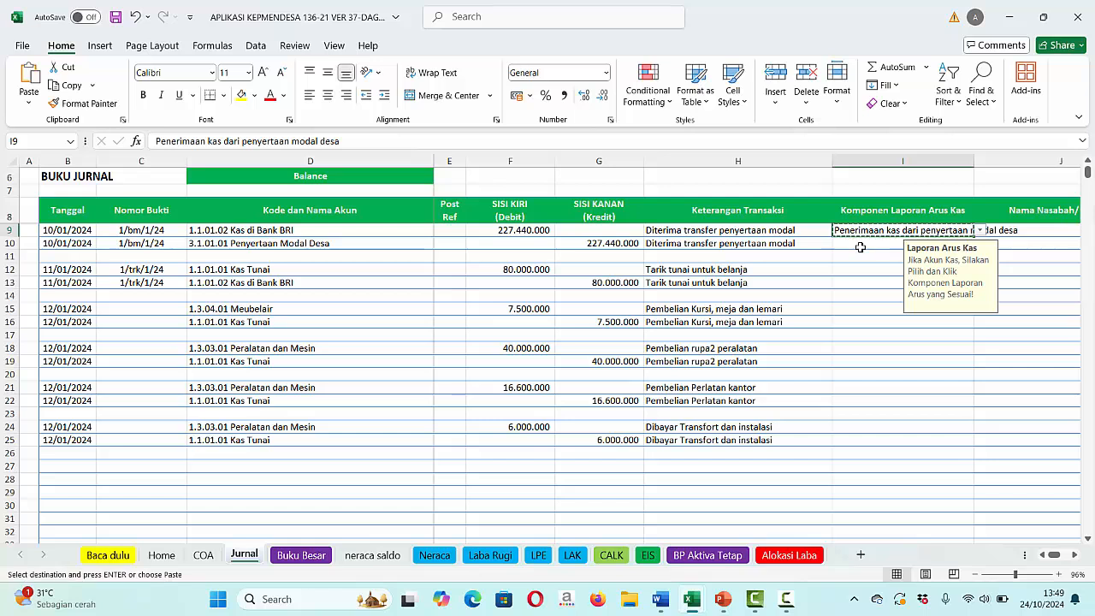
pyautogui.press('Down')
pyautogui.press('Return')
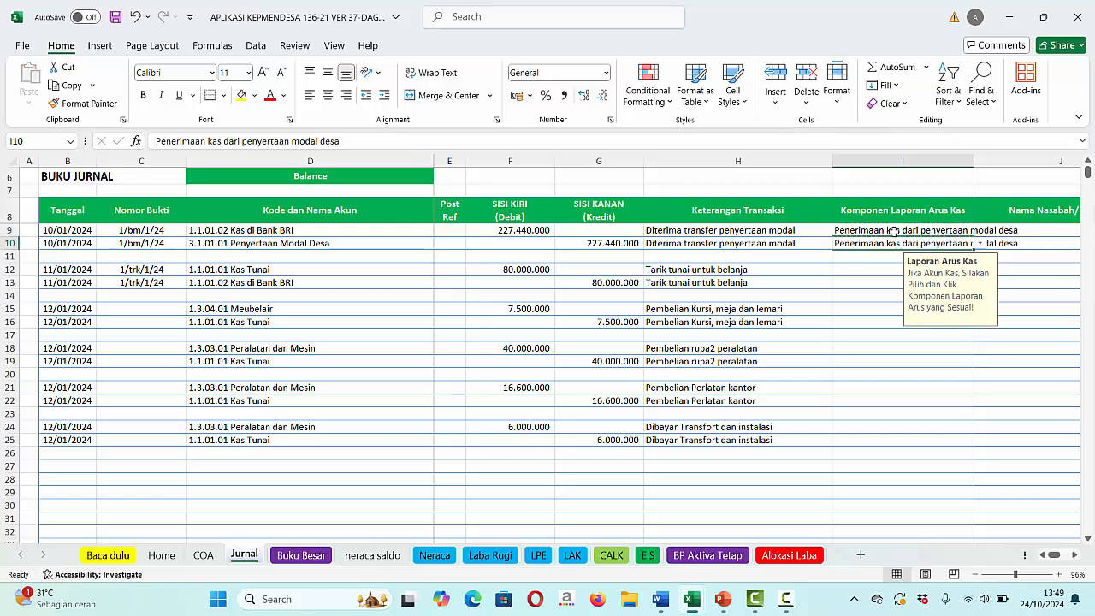
# Clear the cash flow component in I9 and check its effect on the LAK report's ending cash balance.
pyautogui.click(875, 230)
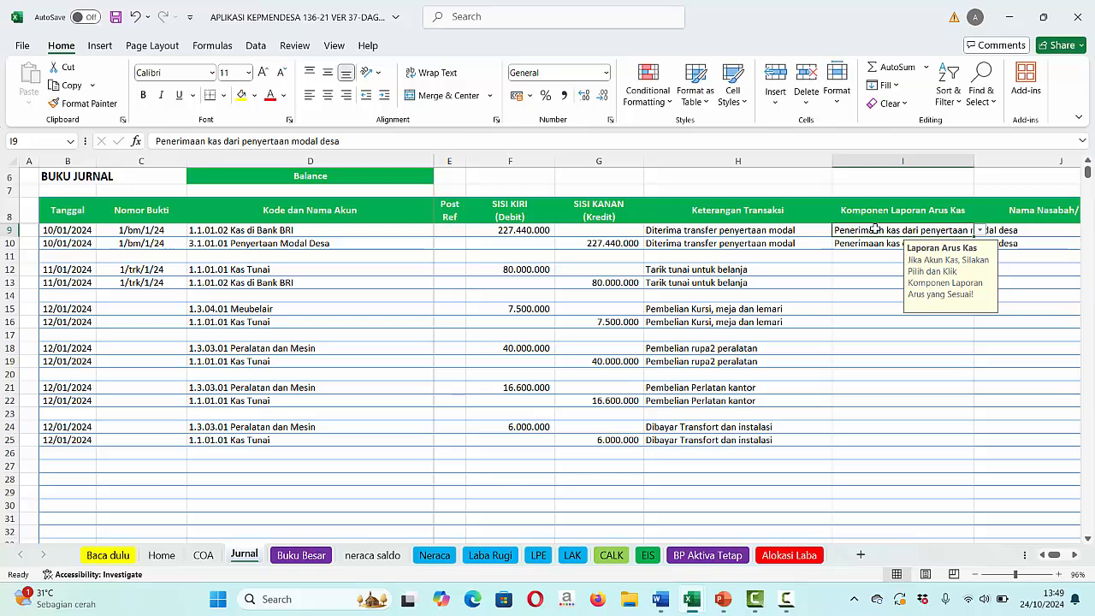
pyautogui.press('Delete')
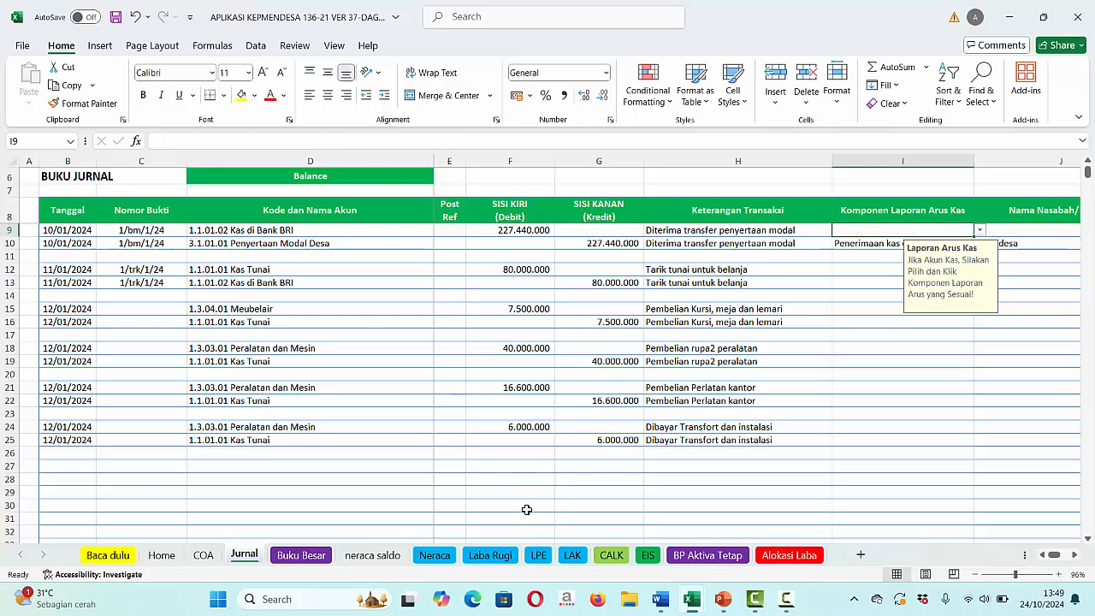
pyautogui.click(572, 556)
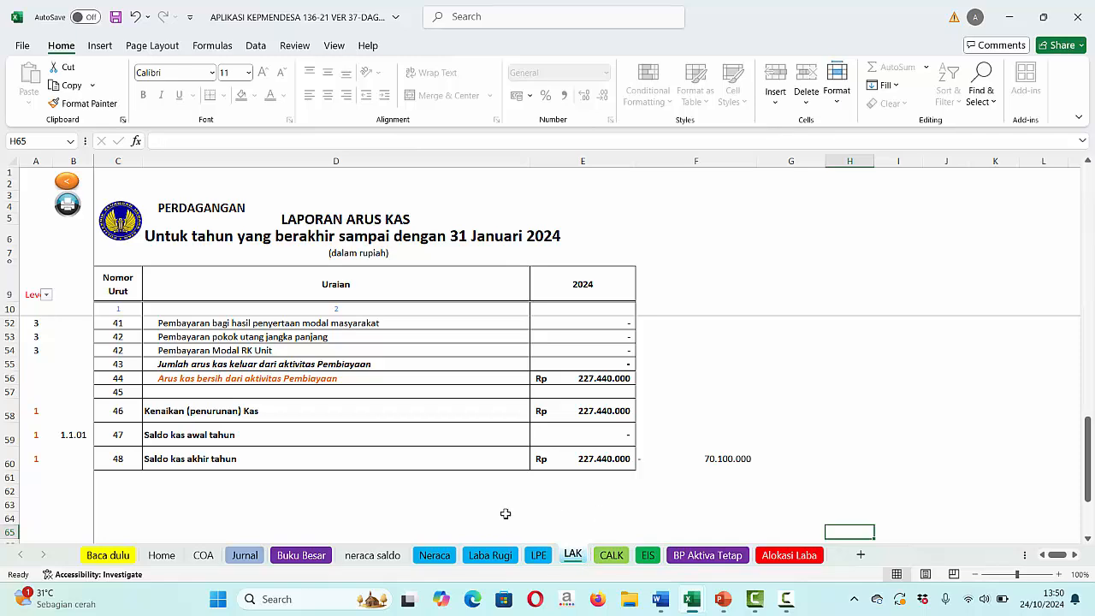
# Undo the clearing of I9 on the Jurnal sheet and check the LAK report with both rows filled.
pyautogui.click(246, 557)
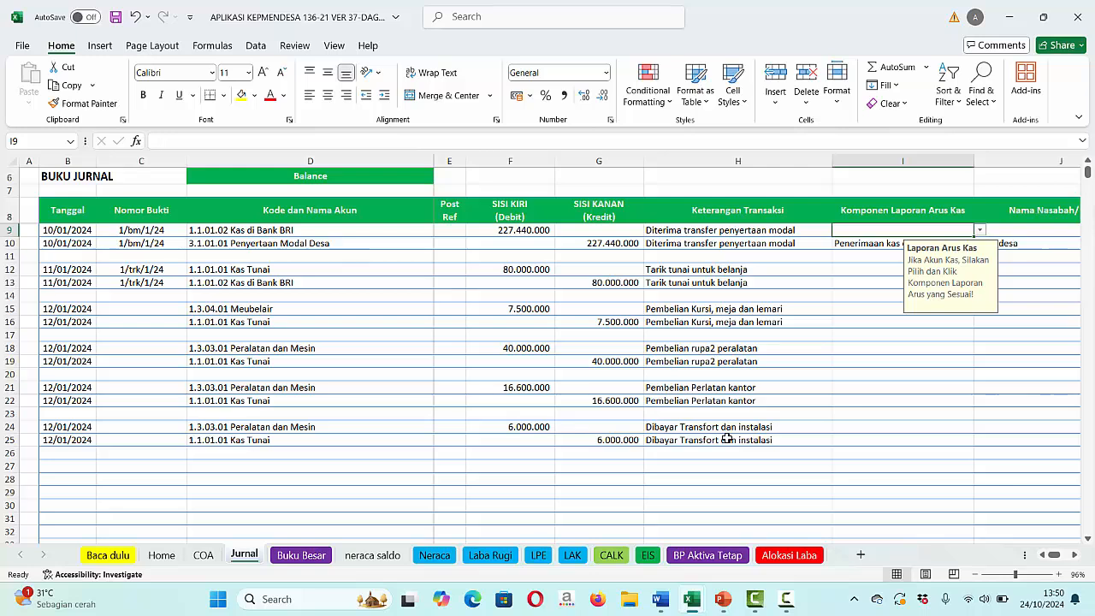
pyautogui.hotkey('ctrl', 'z')
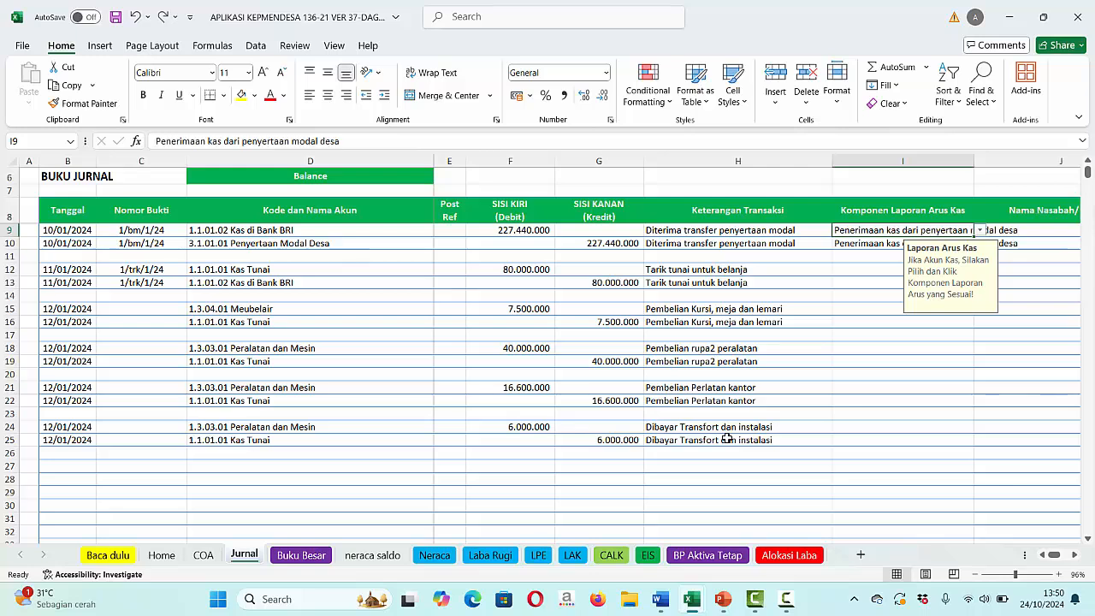
pyautogui.click(572, 556)
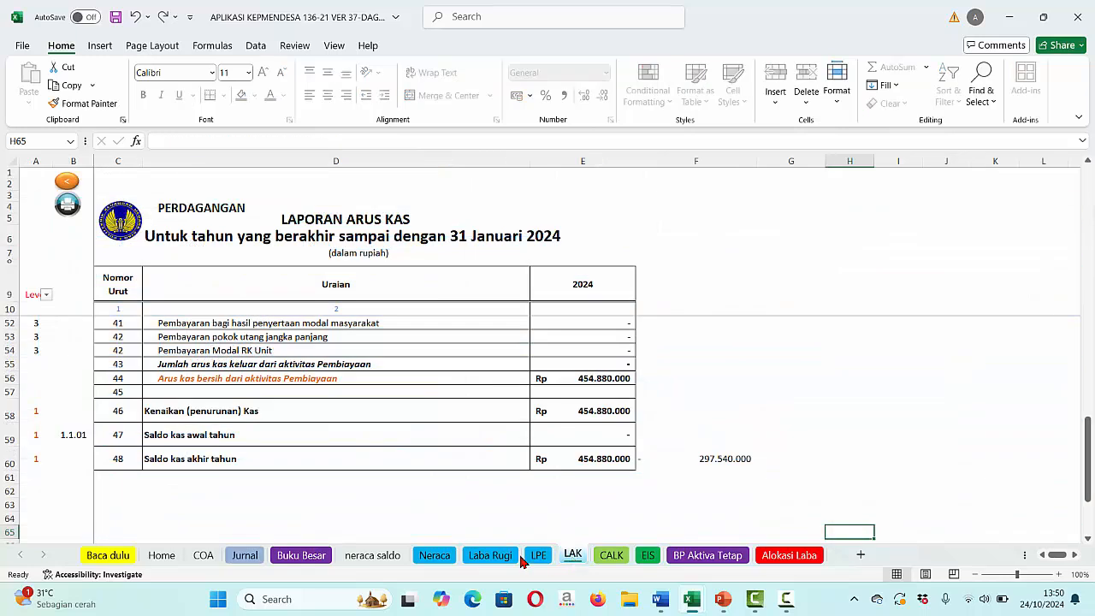
# Remove the duplicate cash flow component from I10 of the Jurnal sheet.
pyautogui.click(244, 555)
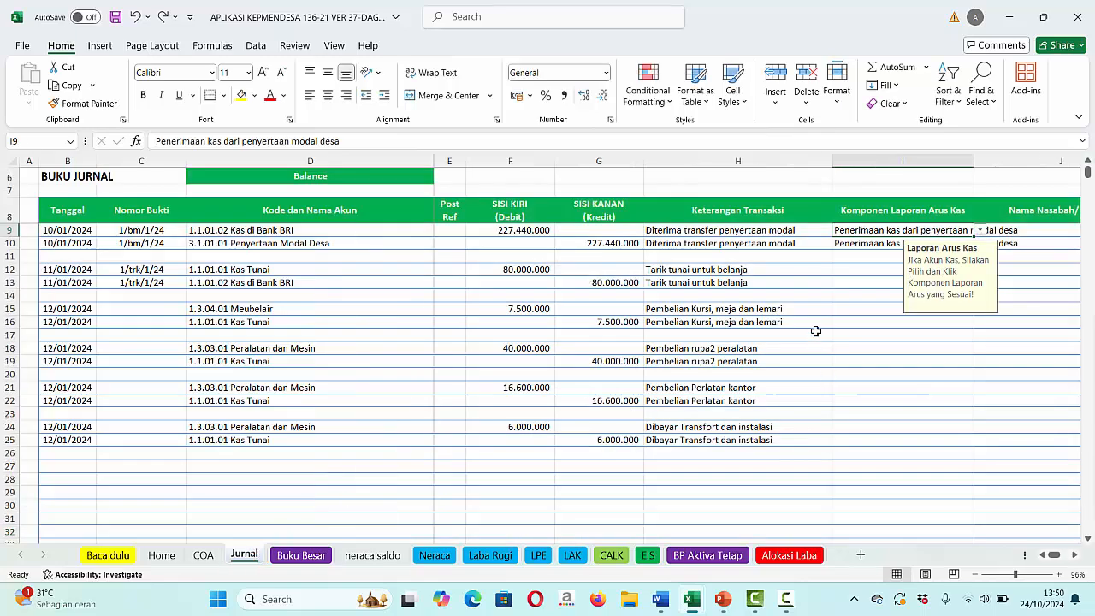
pyautogui.click(848, 244)
pyautogui.press('Delete')
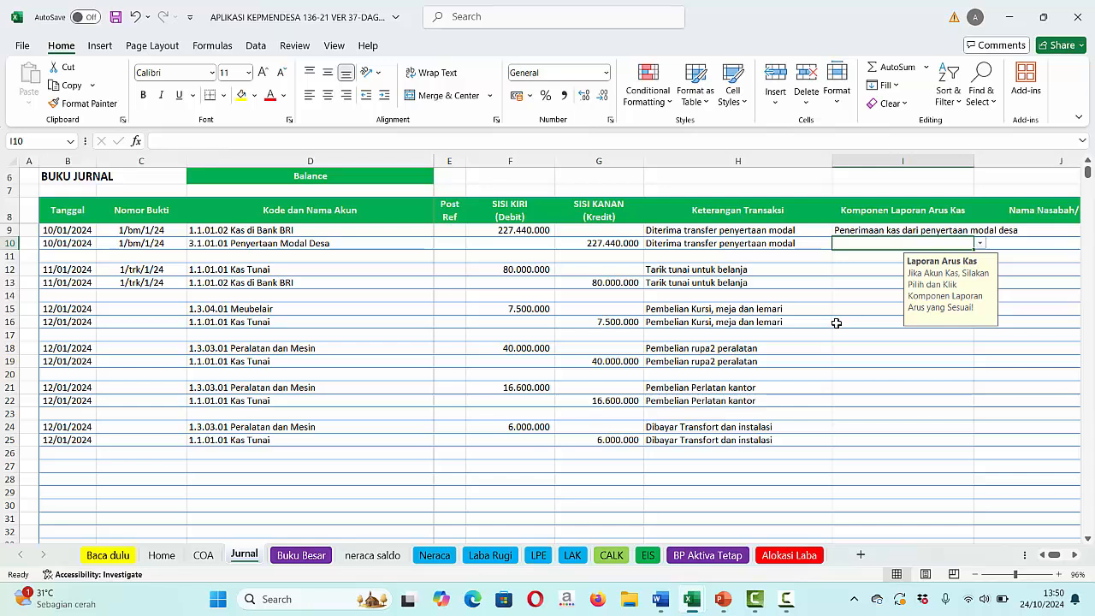
# Set I16's cash flow component to Kas_Keluar_Investasi, narrowed down to "Pengeluaran Kas untuk Pembelian Aset Tetap", and check the difference on the LAK report.
pyautogui.click(873, 324)
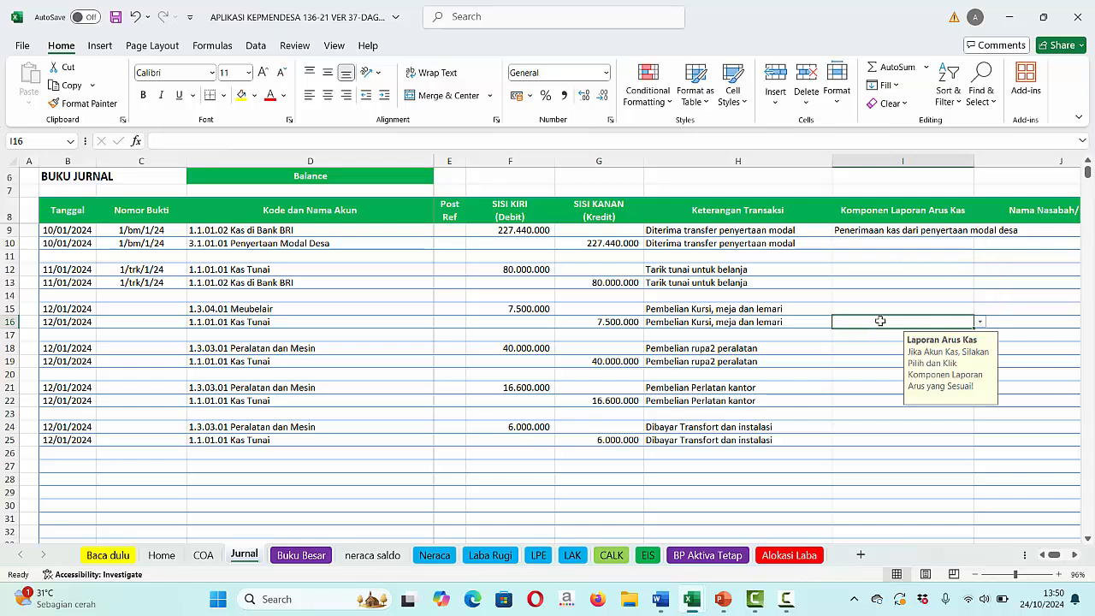
pyautogui.click(981, 325)
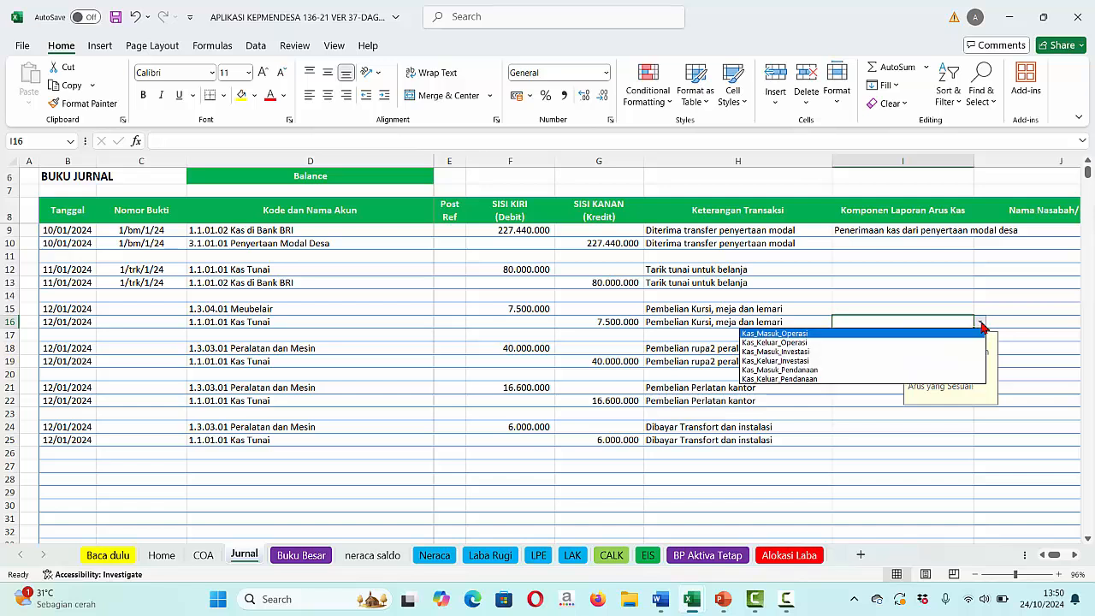
pyautogui.click(820, 361)
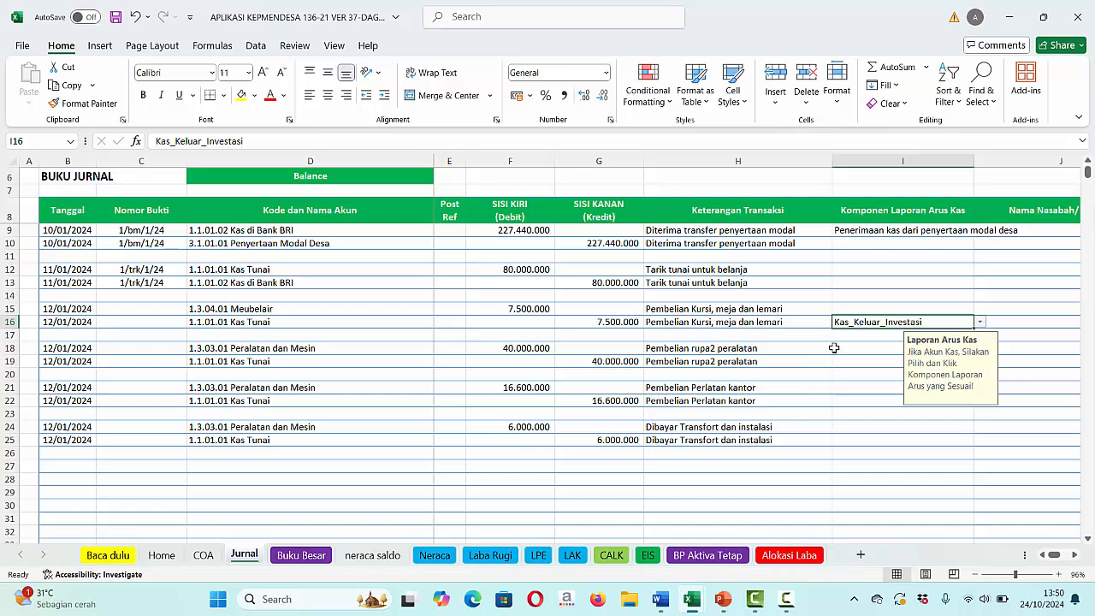
pyautogui.click(980, 324)
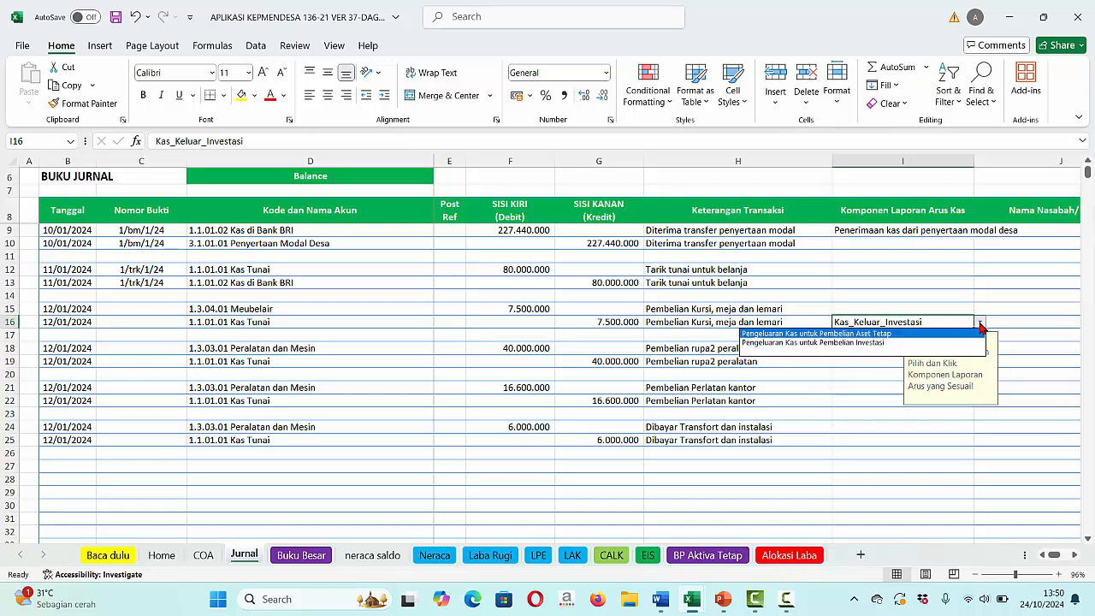
pyautogui.click(890, 333)
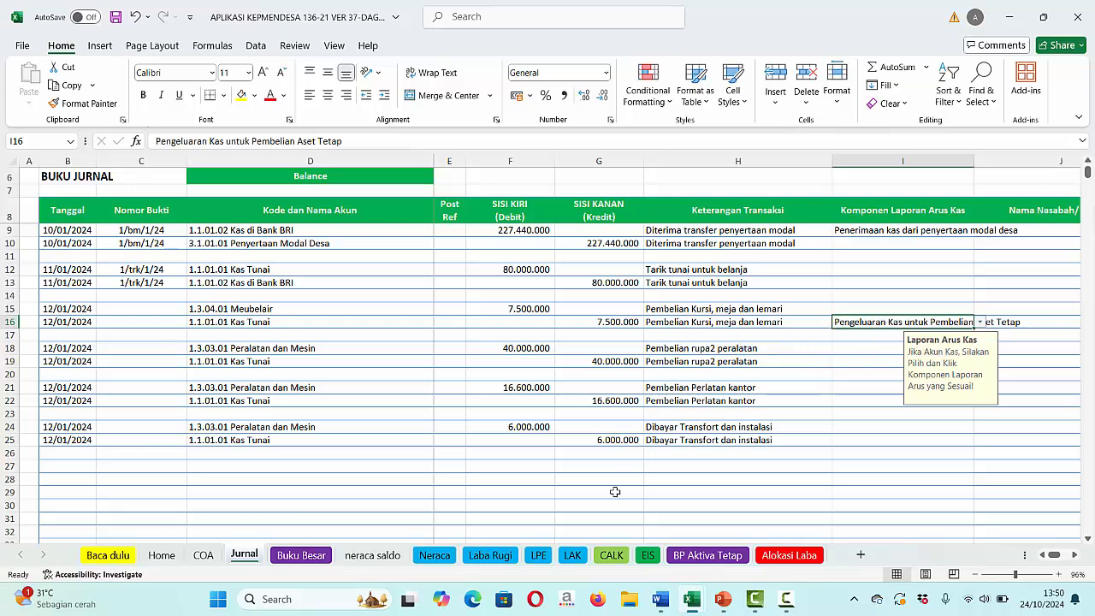
pyautogui.click(573, 556)
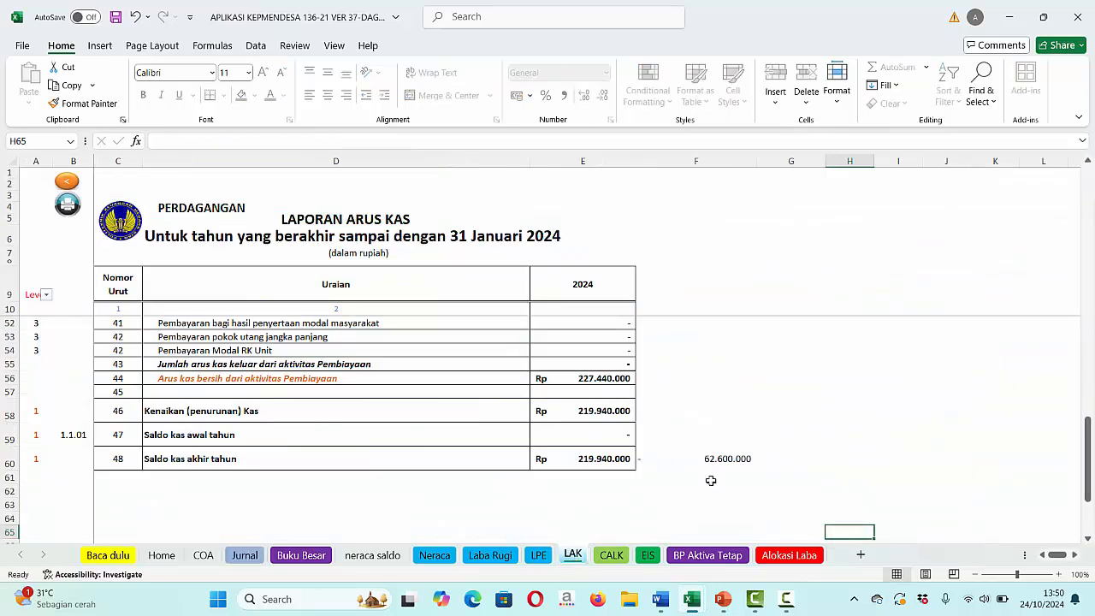
# Copy the cash flow component in I16 of the Jurnal sheet to the other Kas Tunai purchase rows, I19, I22 and I25.
pyautogui.click(244, 555)
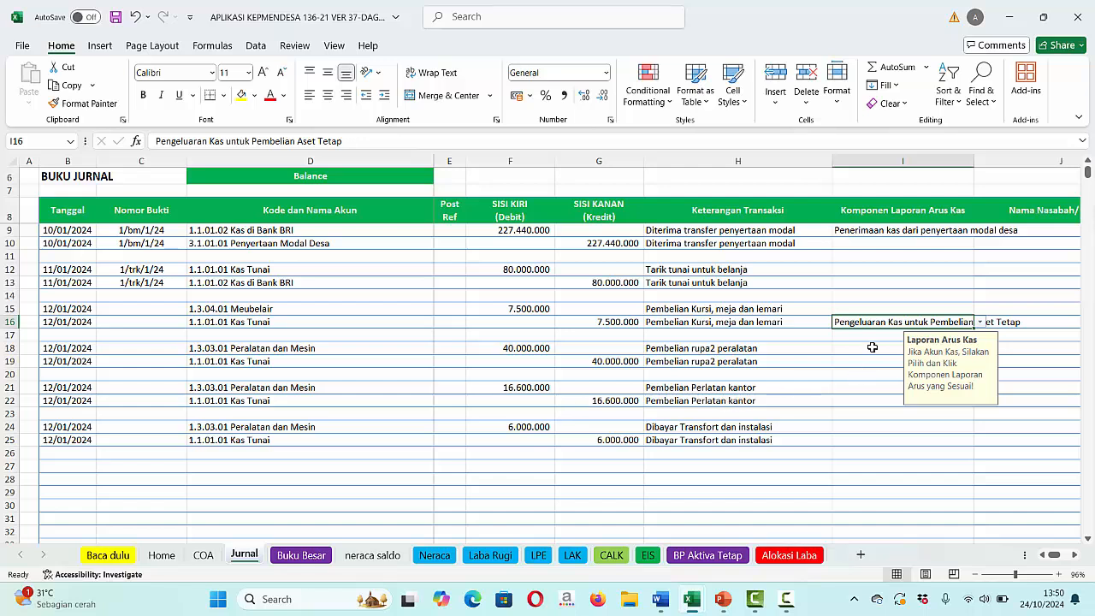
pyautogui.hotkey('ctrl', 'c')
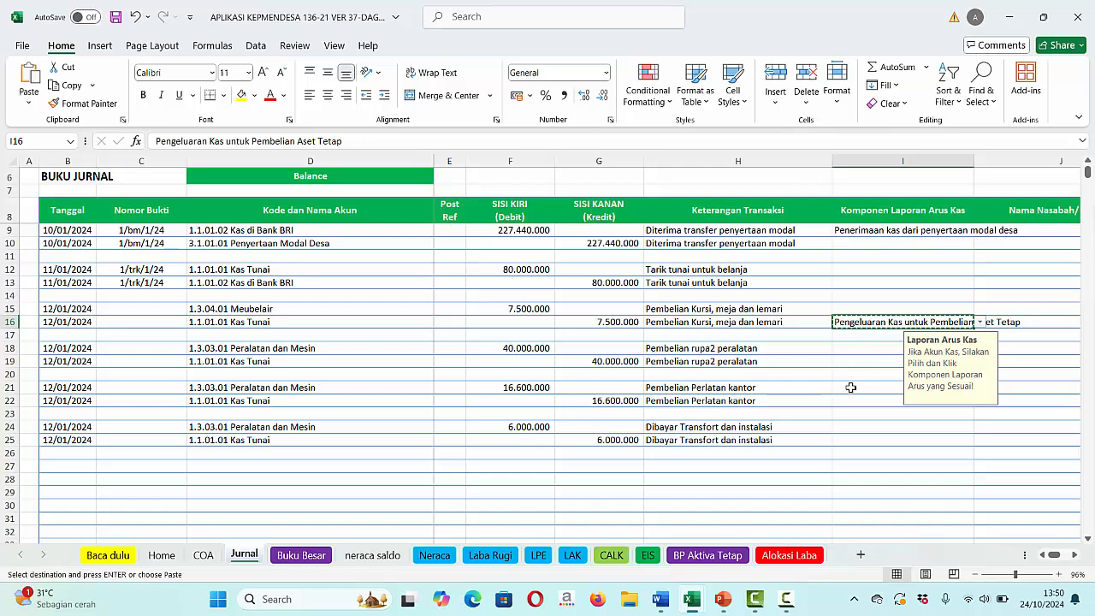
pyautogui.press('Down')
pyautogui.press('Down')
pyautogui.press('Down')
pyautogui.hotkey('ctrl', 'v')
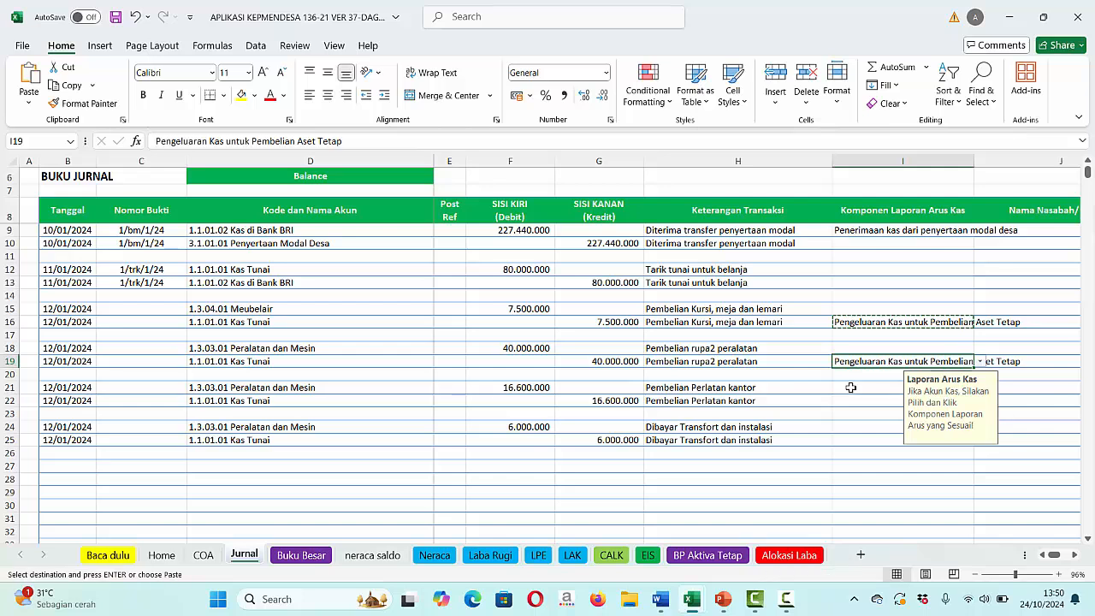
pyautogui.press('Down')
pyautogui.press('Down')
pyautogui.press('Down')
pyautogui.hotkey('ctrl', 'v')
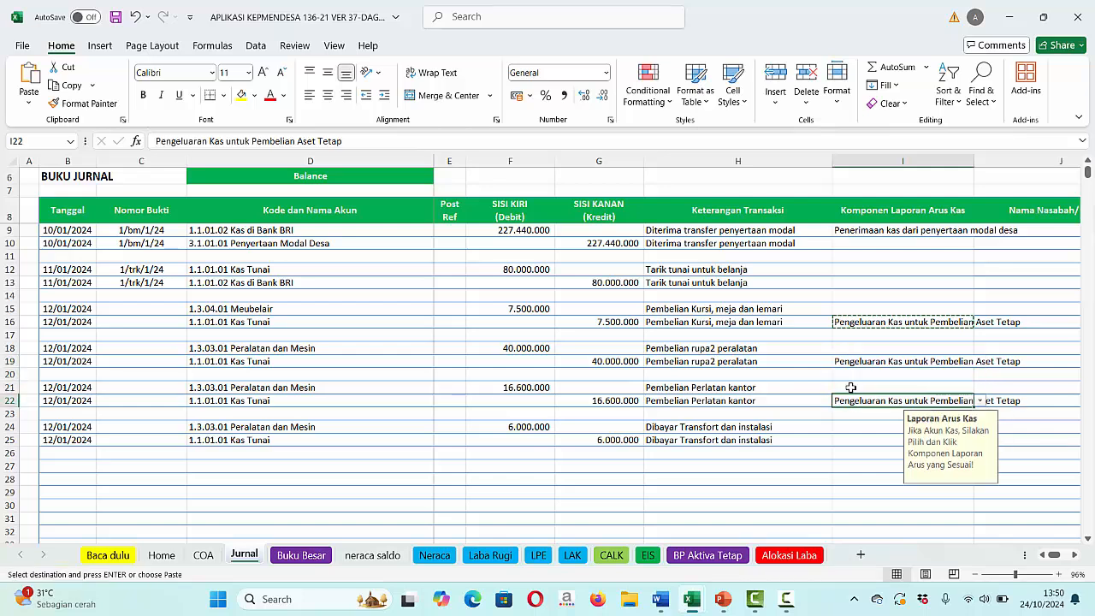
pyautogui.press('Down')
pyautogui.press('Down')
pyautogui.press('Down')
pyautogui.hotkey('ctrl', 'v')
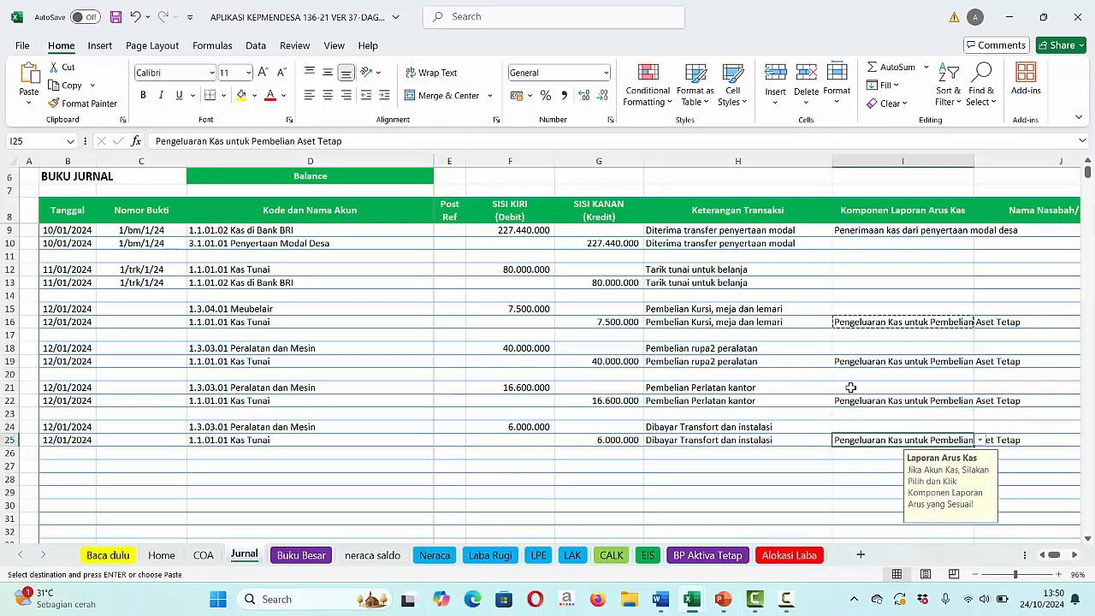
# Compare the ending cash balance on the LAK report with the 2024 Kas amount under Aset Lancar on the Neraca sheet.
pyautogui.click(572, 555)
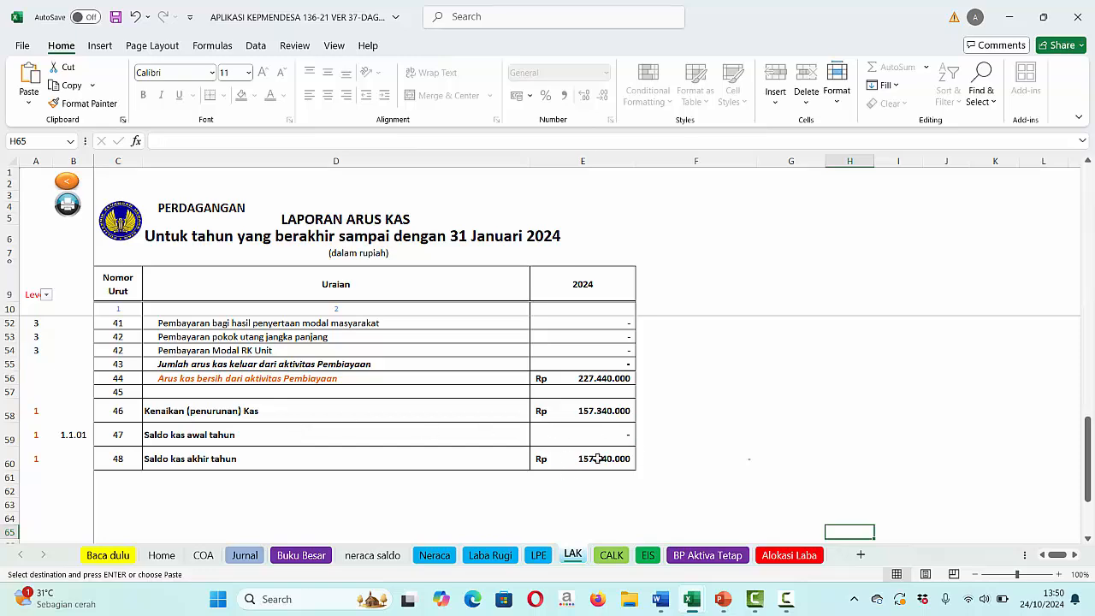
pyautogui.click(435, 555)
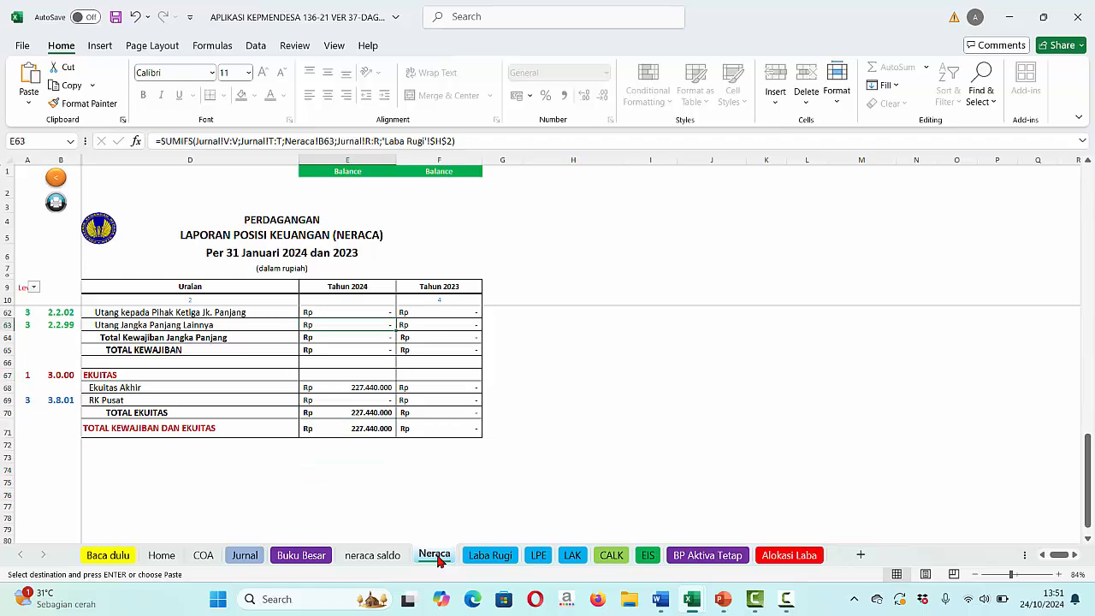
pyautogui.press('Up')
pyautogui.press('Up')
pyautogui.press('Up')
pyautogui.press('Up')
pyautogui.press('Up')
pyautogui.press('Up')
pyautogui.press('Up')
pyautogui.press('Up')
pyautogui.press('Up')
pyautogui.press('Up')
pyautogui.press('Up')
pyautogui.press('Up')
pyautogui.press('Up')
pyautogui.press('Up')
pyautogui.press('Up')
pyautogui.press('Up')
pyautogui.press('Up')
pyautogui.press('Up')
pyautogui.press('Up')
pyautogui.press('Up')
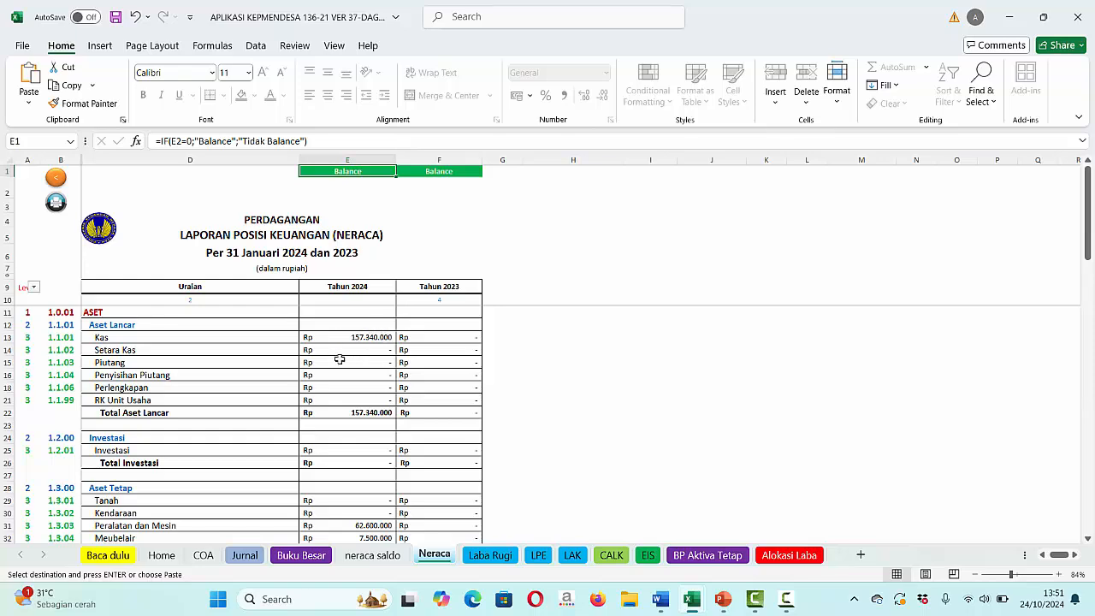
pyautogui.click(572, 555)
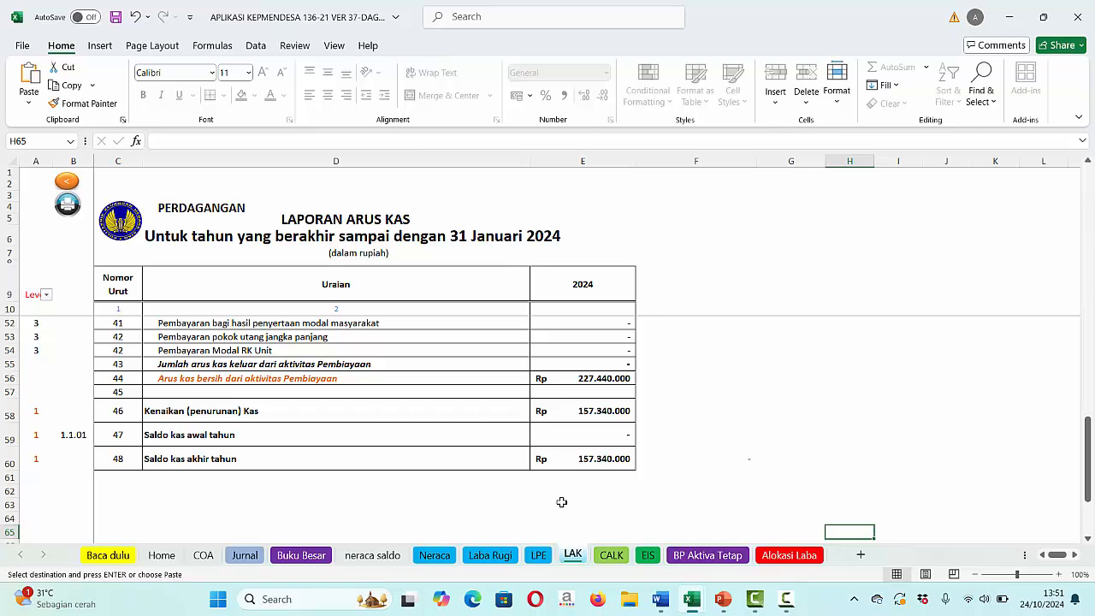
# Refresh the neraca saldo sheet and check the combined debit balance of Kas Tunai and Kas di Bank BRI.
pyautogui.click(375, 556)
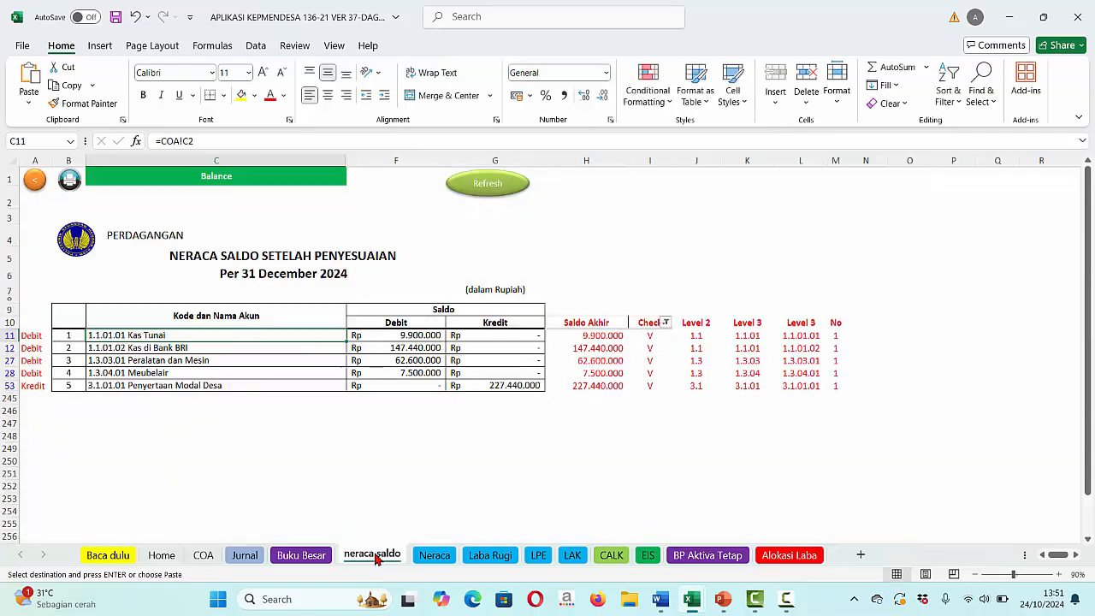
pyautogui.click(497, 185)
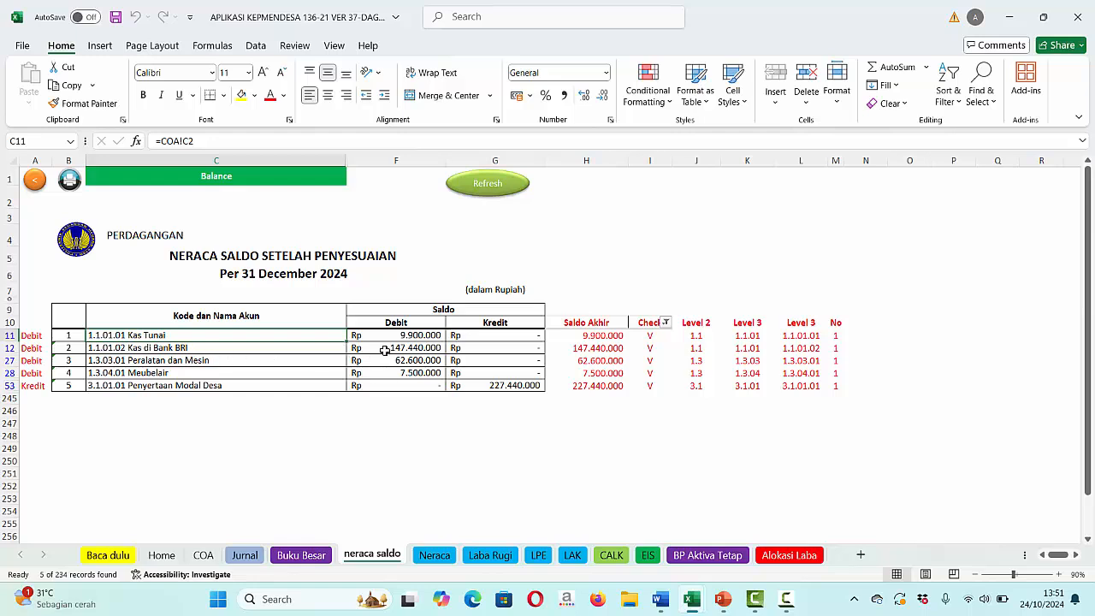
pyautogui.click(421, 334)
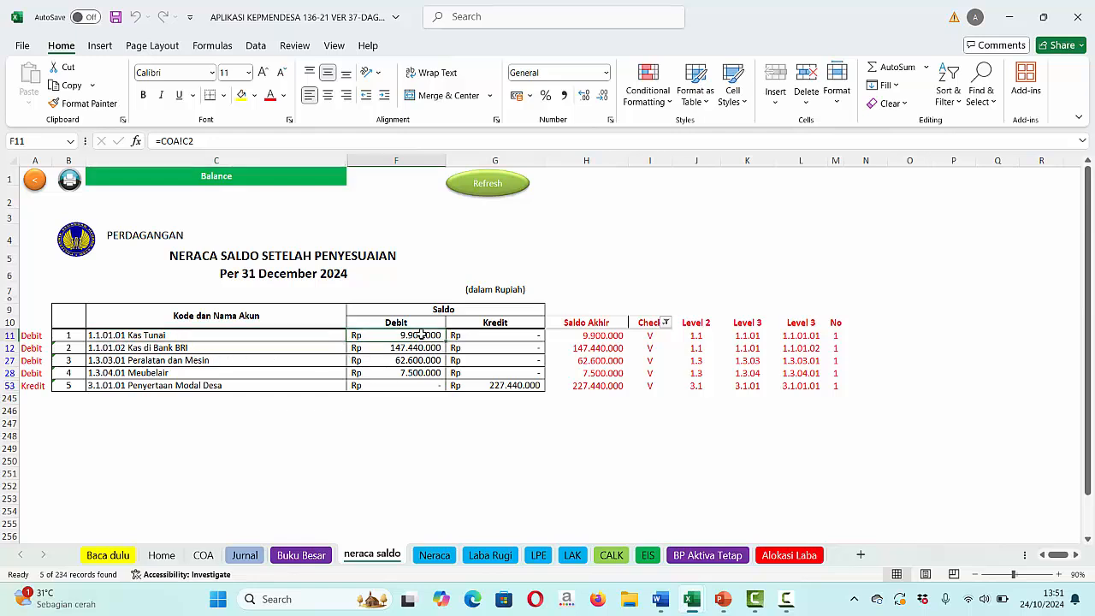
pyautogui.hotkey('shift', 'Down')
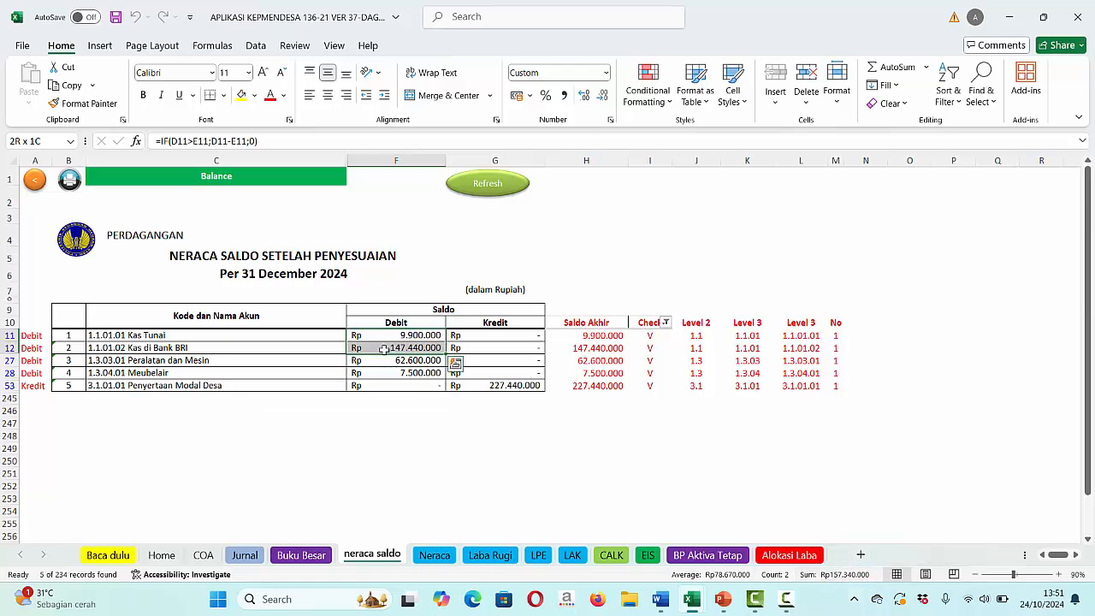
# Recheck the Kas amount on Neraca against the LAK ending cash balance, and return to the Jurnal sheet.
pyautogui.click(435, 556)
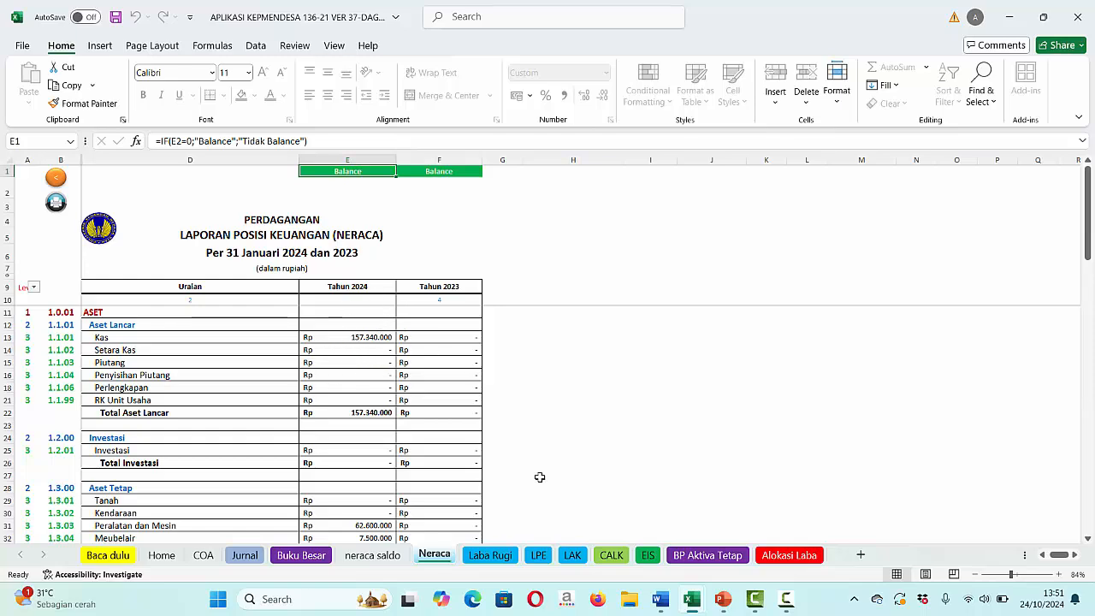
pyautogui.click(648, 555)
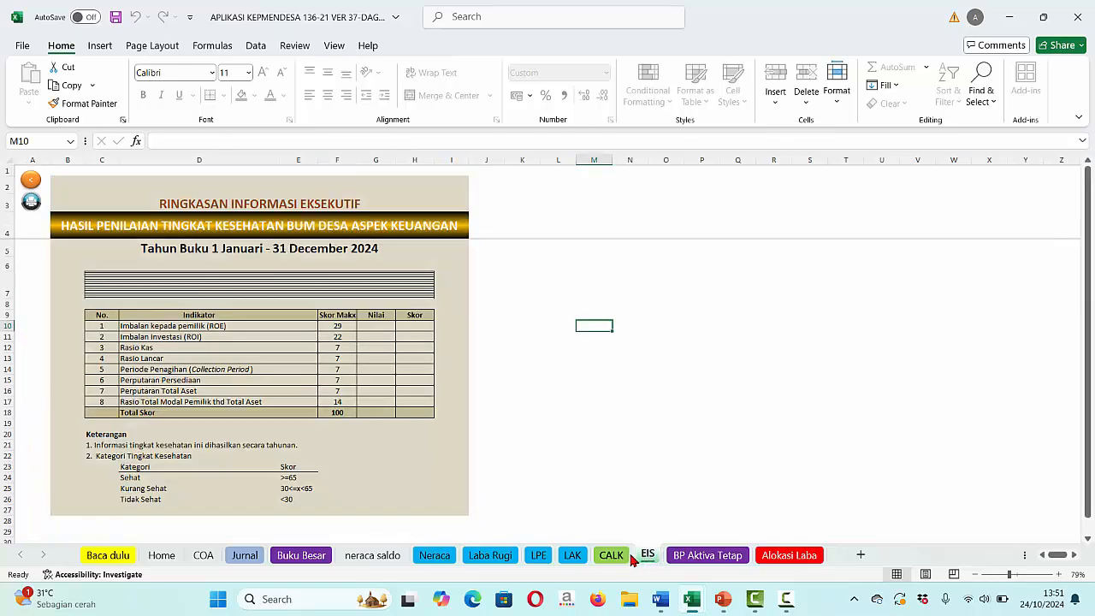
pyautogui.click(573, 556)
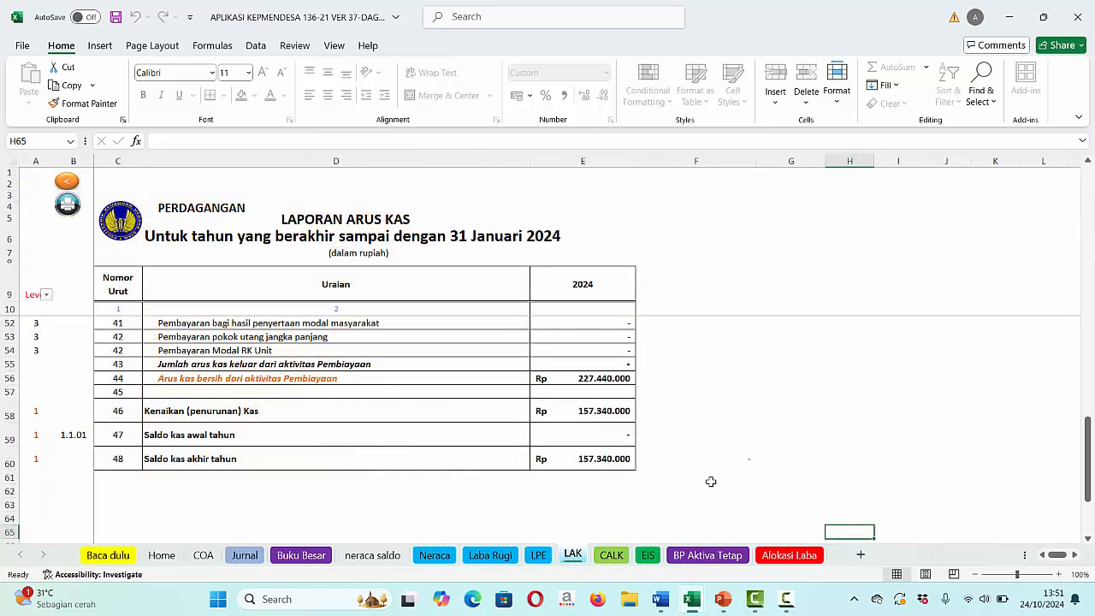
pyautogui.click(245, 555)
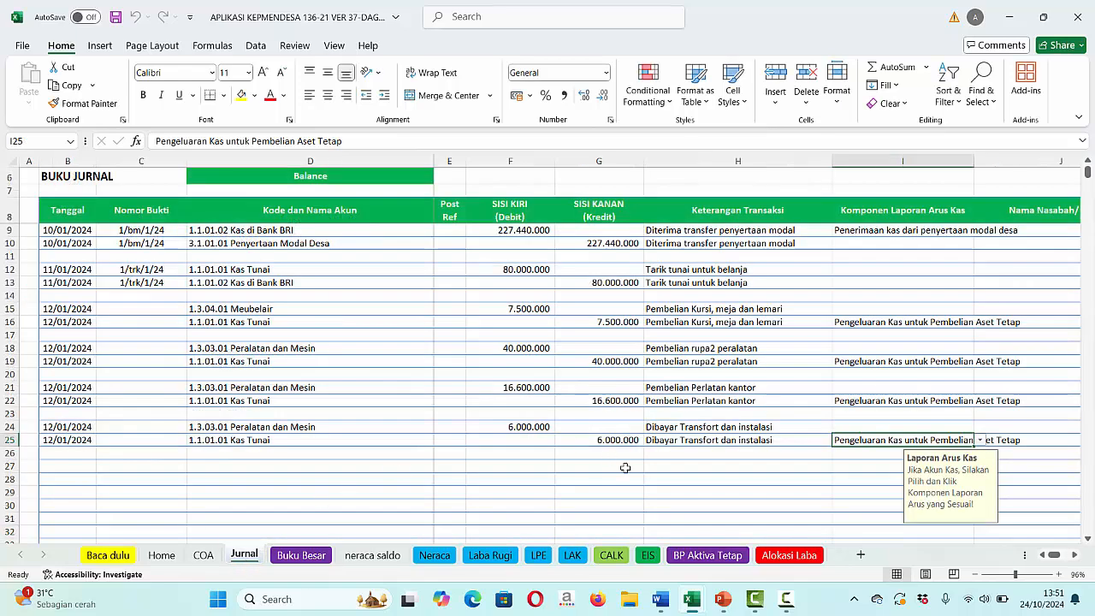